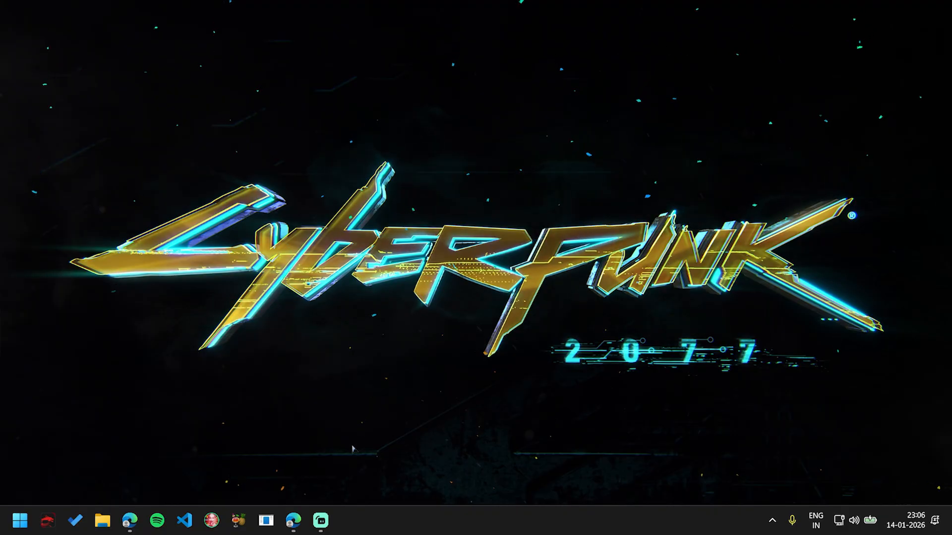
# Step: Switch to the Edge browser window showing Google and search for "sql developer download"
pyautogui.click(304, 515)
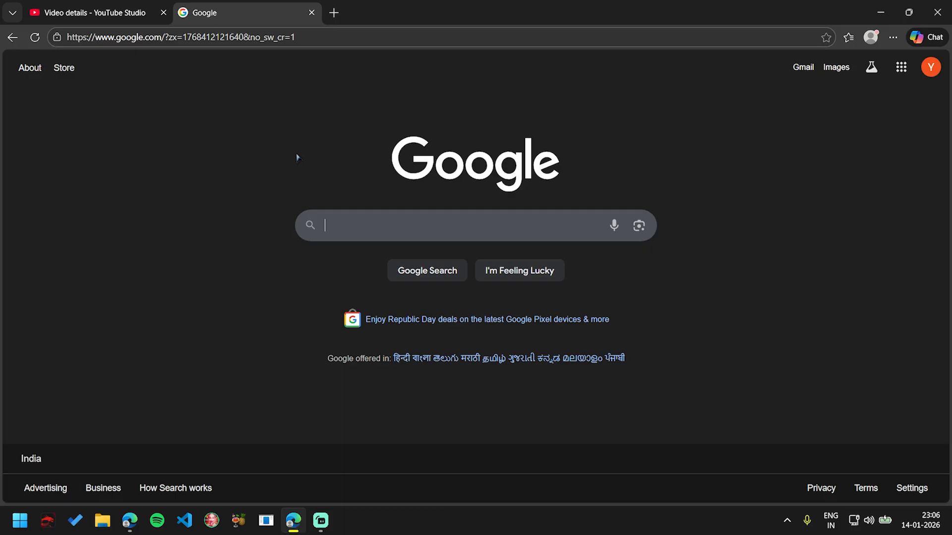
pyautogui.write('sql')
pyautogui.press('Down')
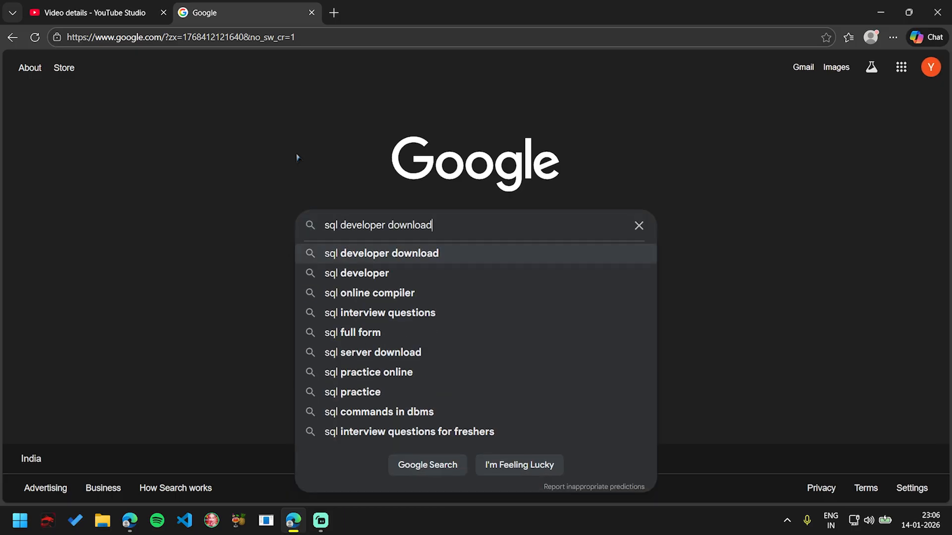
pyautogui.press('Return')
# Step: Open Oracle's SQL Developer Downloads search result in a new tab and switch to it
pyautogui.scroll(-2, 288, 186)
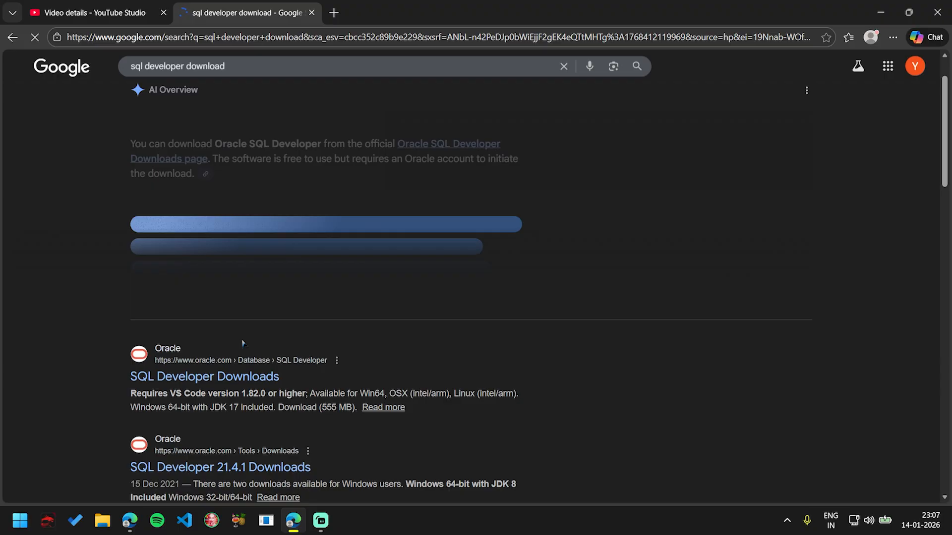
pyautogui.rightClick(212, 380)
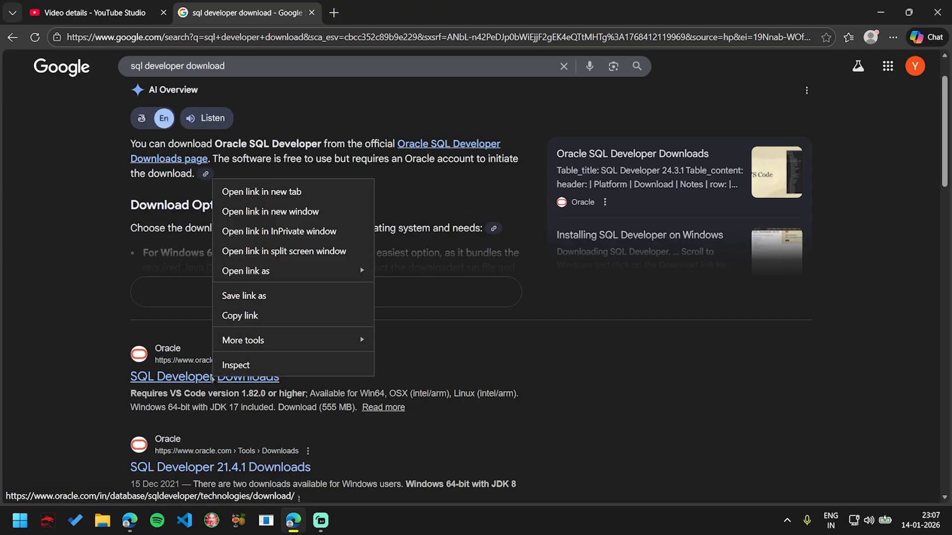
pyautogui.click(266, 188)
pyautogui.hotkey('ctrl', 'Tab')
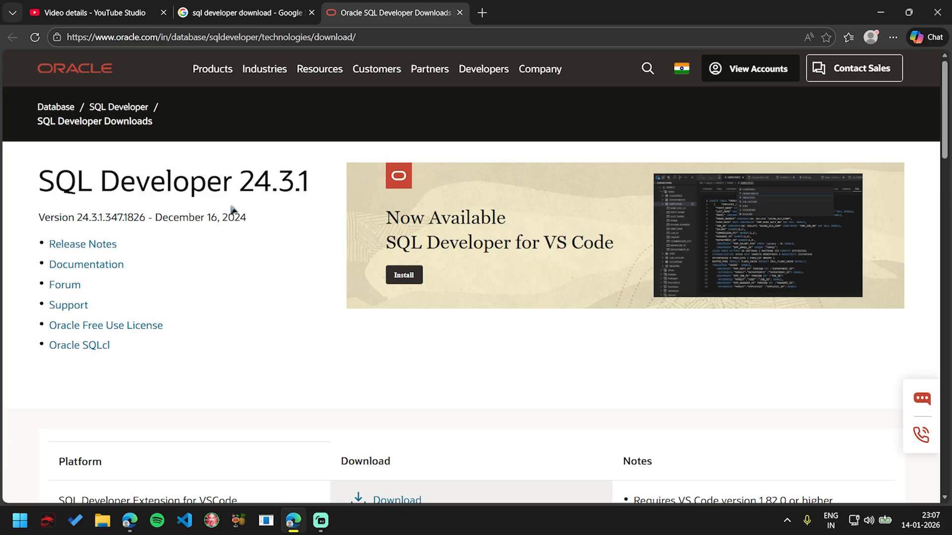
# Step: Dismiss the sales chat box and download the Windows 64-bit with JDK 17 included version of SQL Developer
pyautogui.scroll(-1, 232, 209)
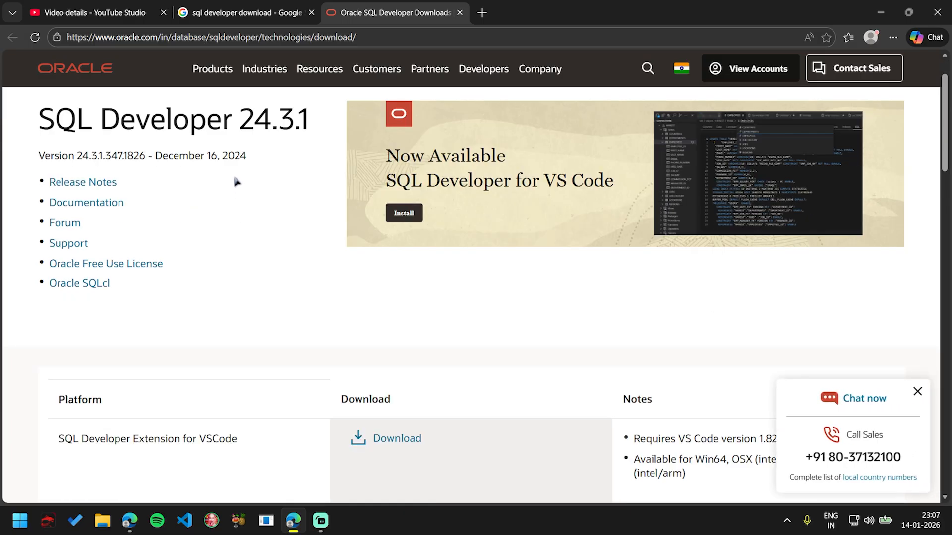
pyautogui.scroll(-1, 236, 181)
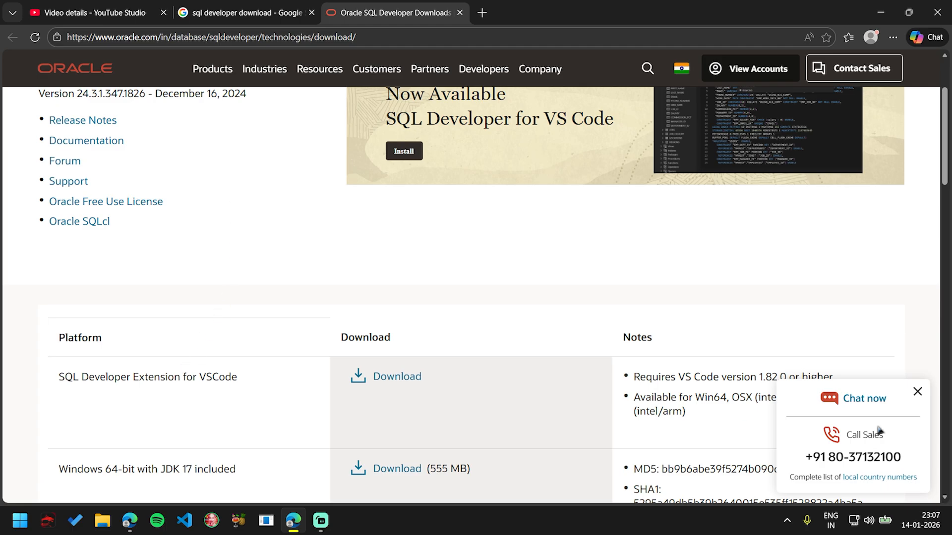
pyautogui.click(917, 392)
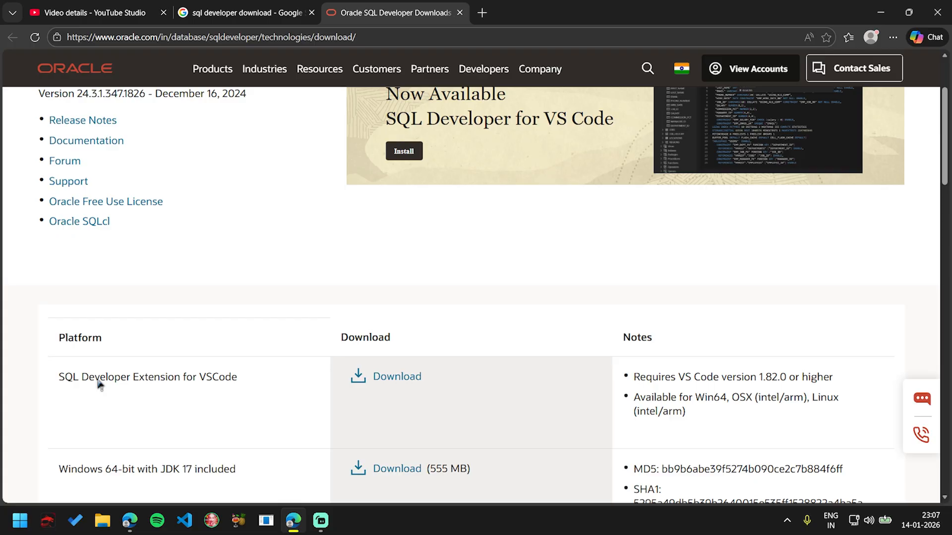
pyautogui.scroll(-2, 98, 383)
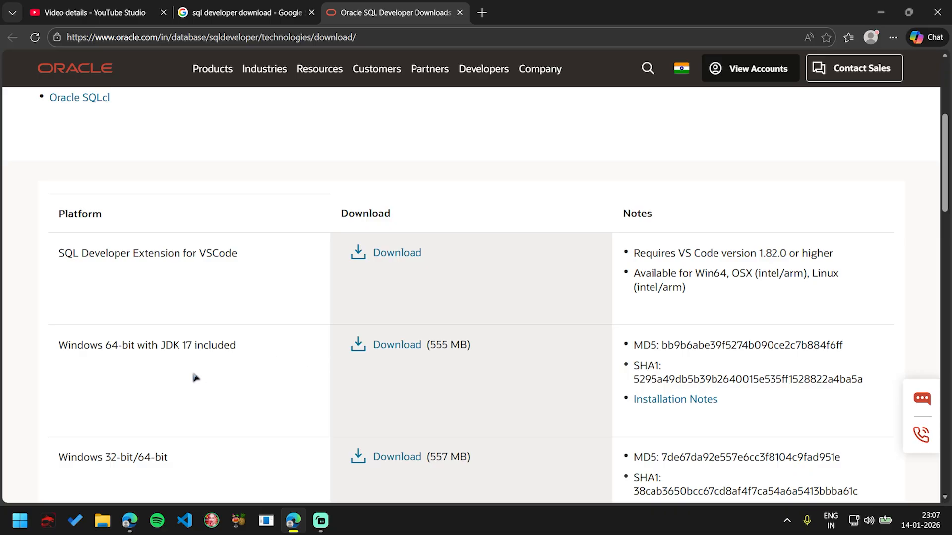
pyautogui.scroll(-1, 196, 378)
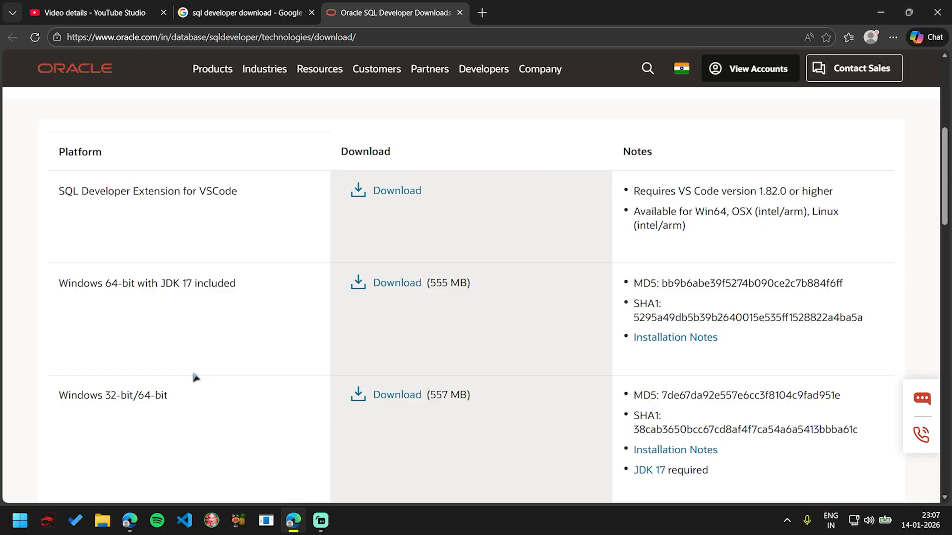
pyautogui.scroll(-1, 196, 378)
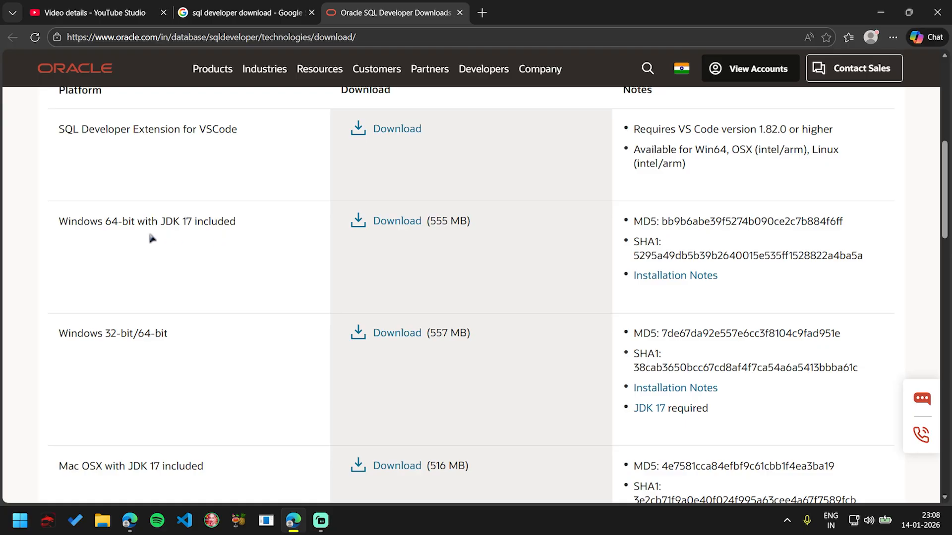
pyautogui.click(383, 222)
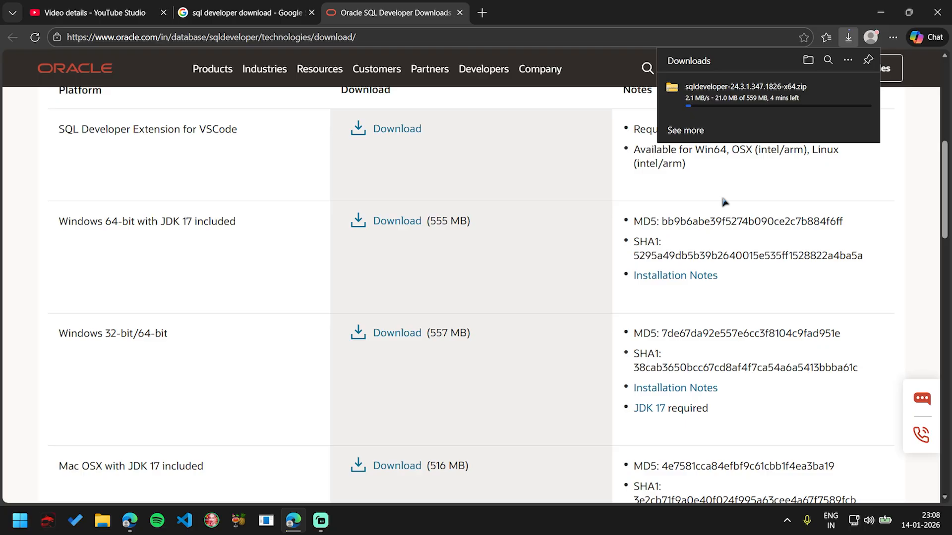
pyautogui.scroll(-1, 504, 209)
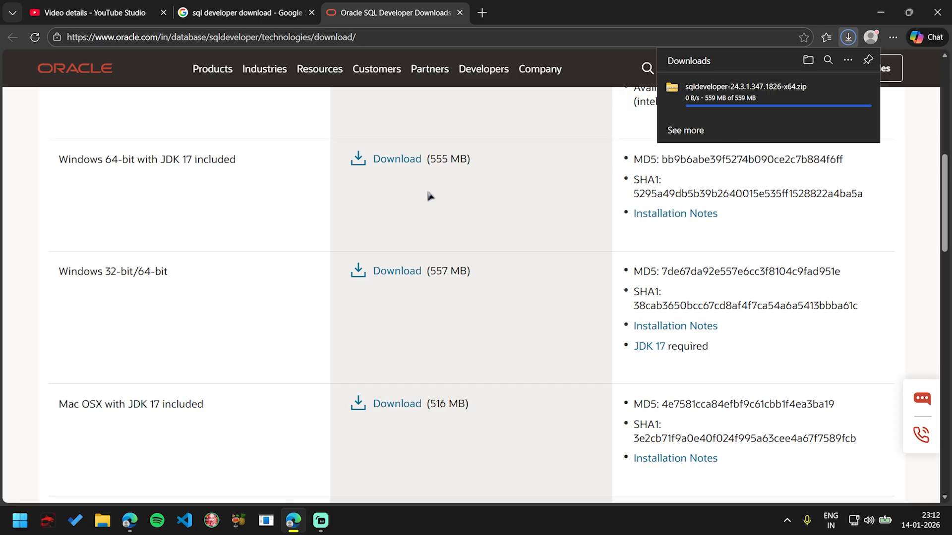
# Step: Locate sqldeveloper-24.3.1.347.1826-x64.zip in the Downloads folder in File Explorer and check its download status in the browser
pyautogui.click(104, 526)
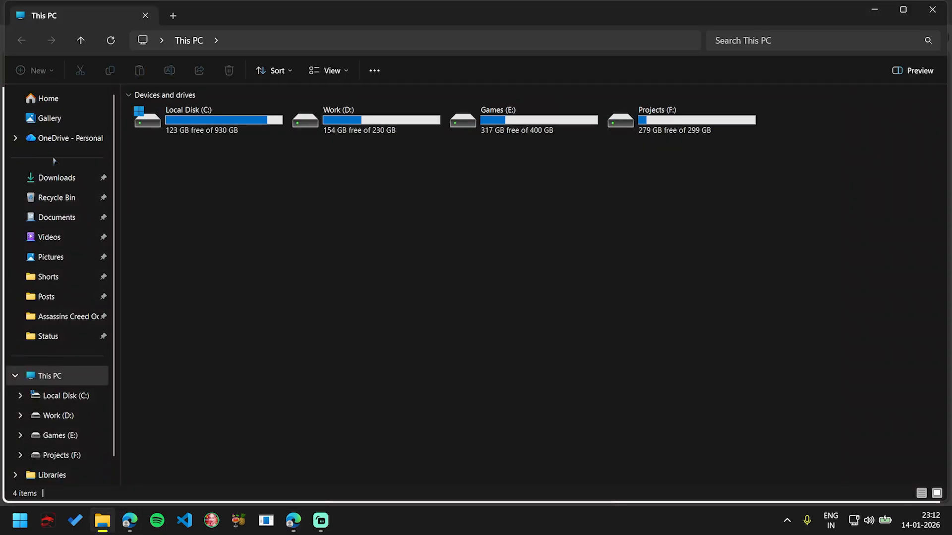
pyautogui.click(66, 184)
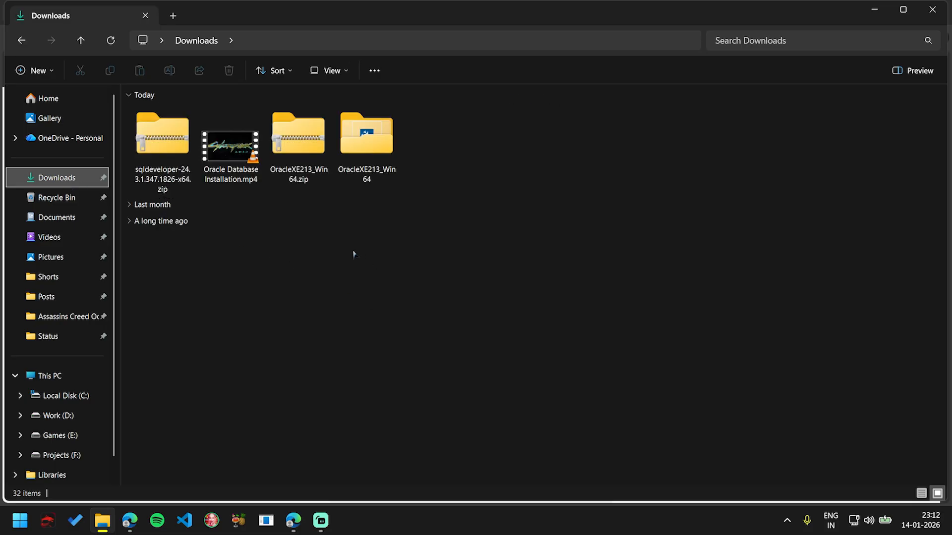
pyautogui.click(164, 148)
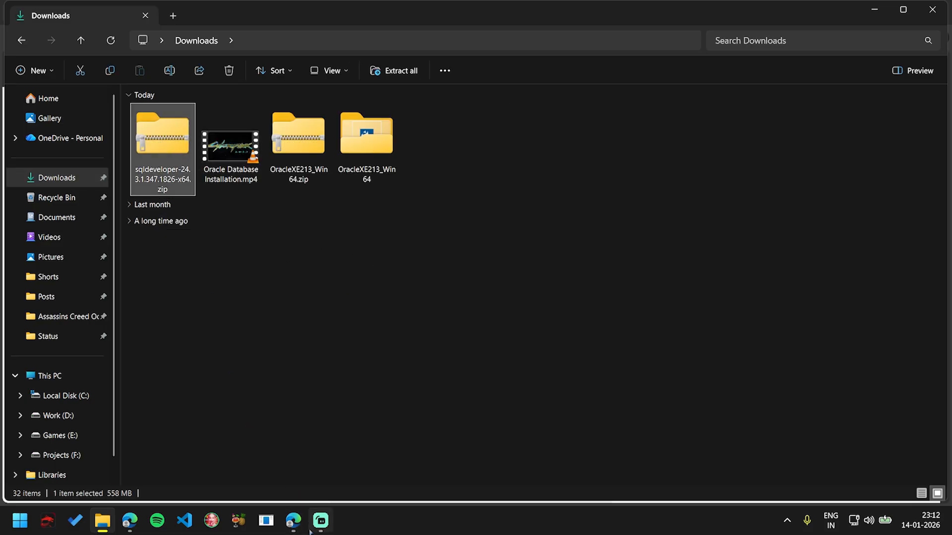
pyautogui.click(293, 523)
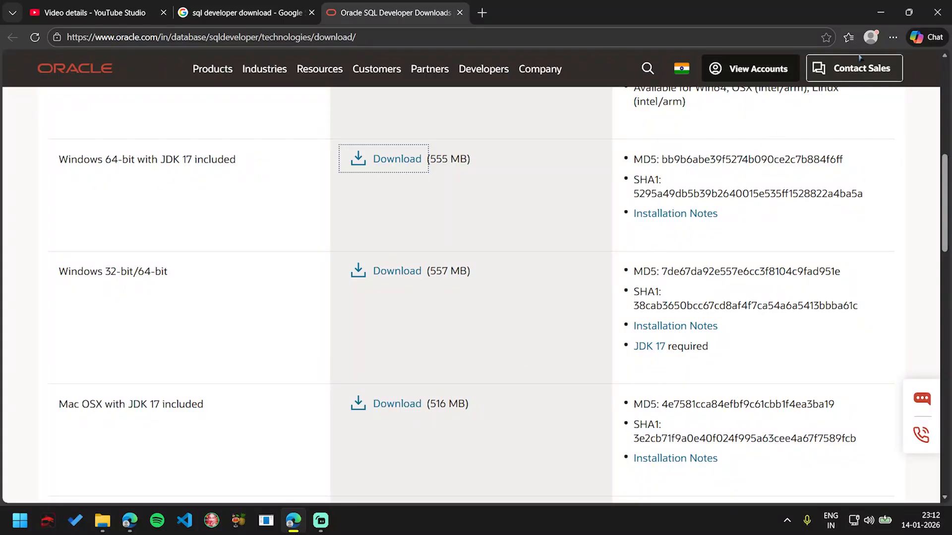
pyautogui.hotkey('ctrl', 'j')
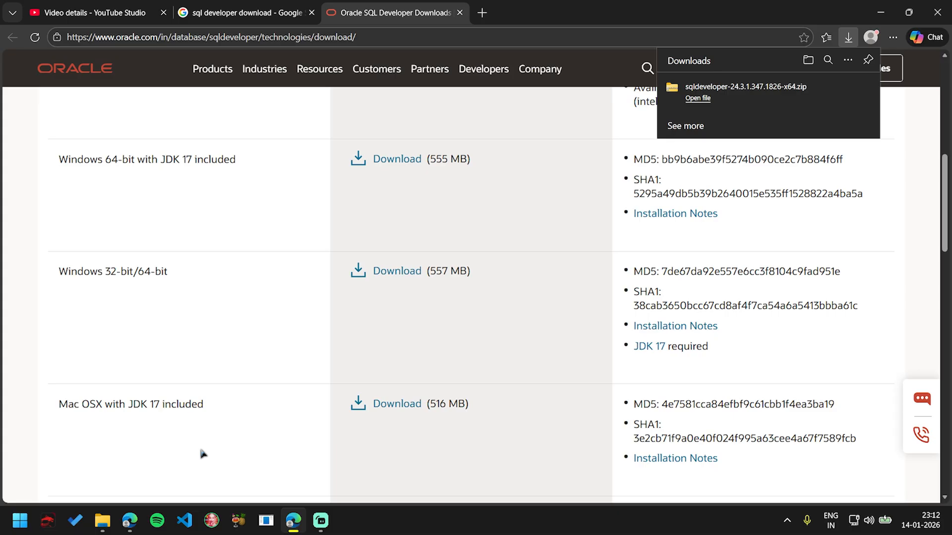
# Step: Switch to File Explorer and extract sqldeveloper-24.3.1.347.1826-x64.zip into a folder of the same name with WinRAR
pyautogui.click(102, 520)
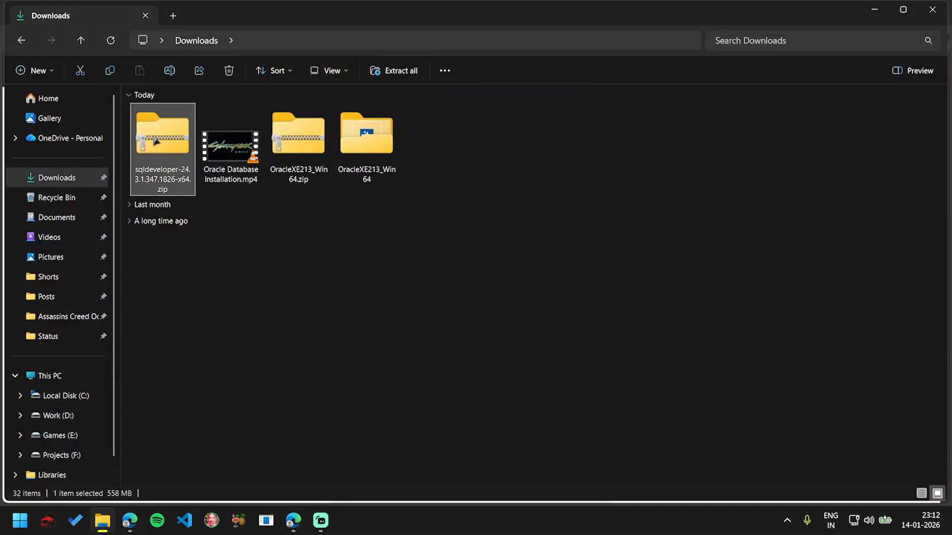
pyautogui.rightClick(154, 117)
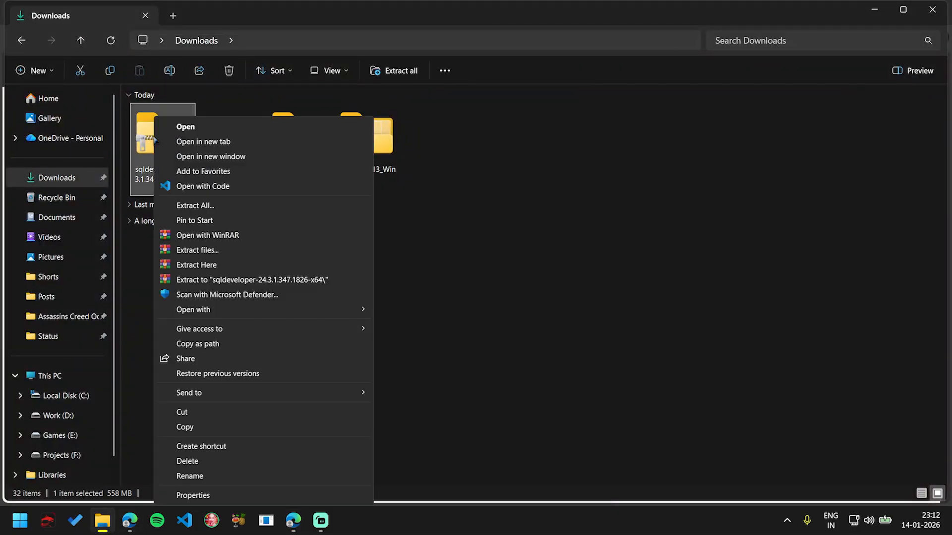
pyautogui.click(253, 280)
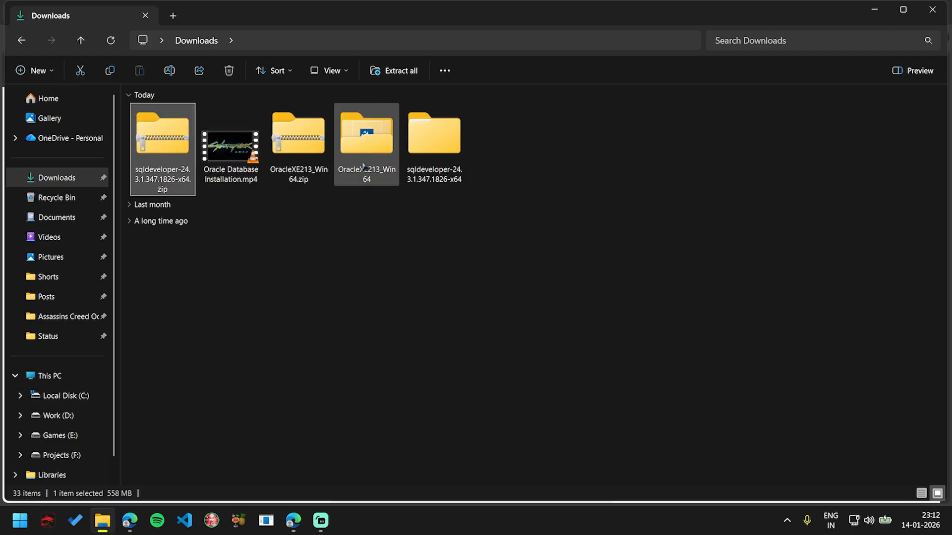
# Step: Launch sqldeveloper.exe from the sqldeveloper folder inside the extracted sqldeveloper-24.3.1.347.1826-x64 folder
pyautogui.click(413, 168)
pyautogui.doubleClick(413, 167)
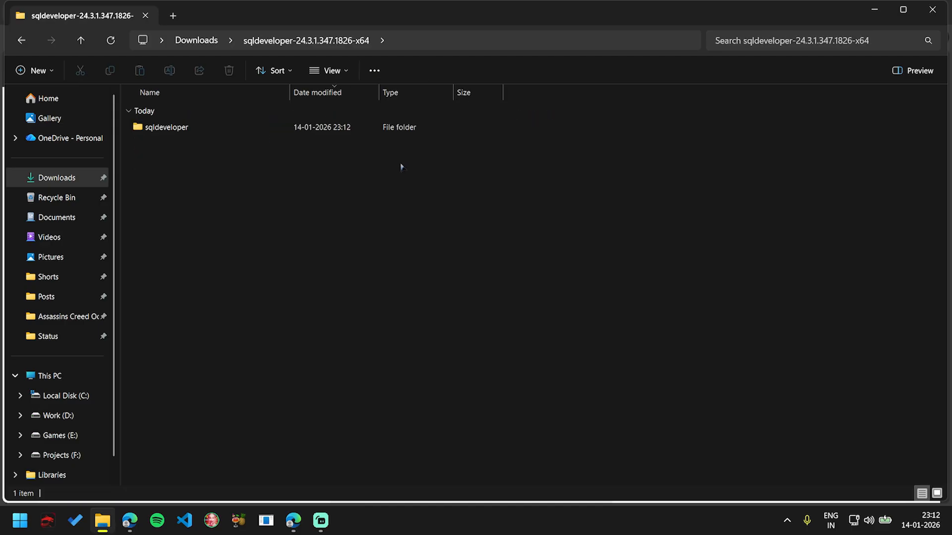
pyautogui.doubleClick(187, 129)
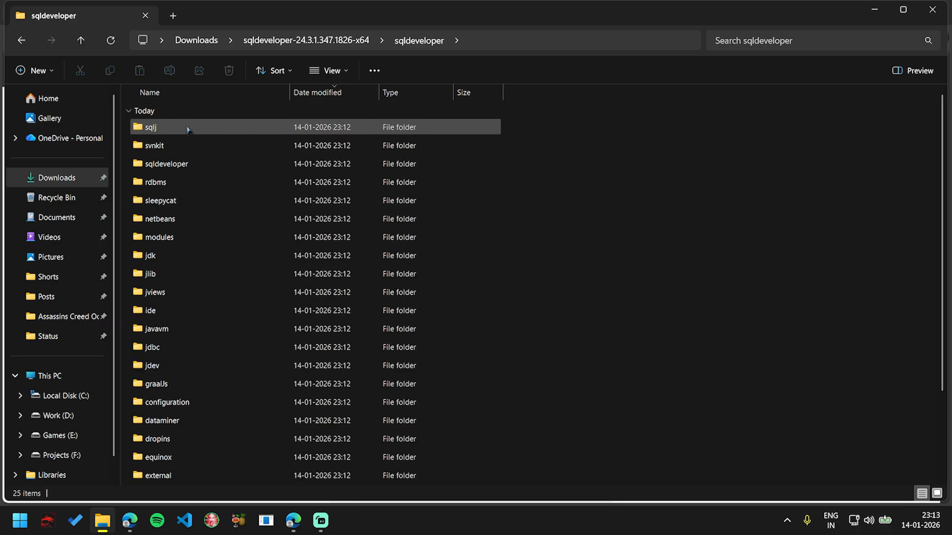
pyautogui.scroll(-2, 261, 214)
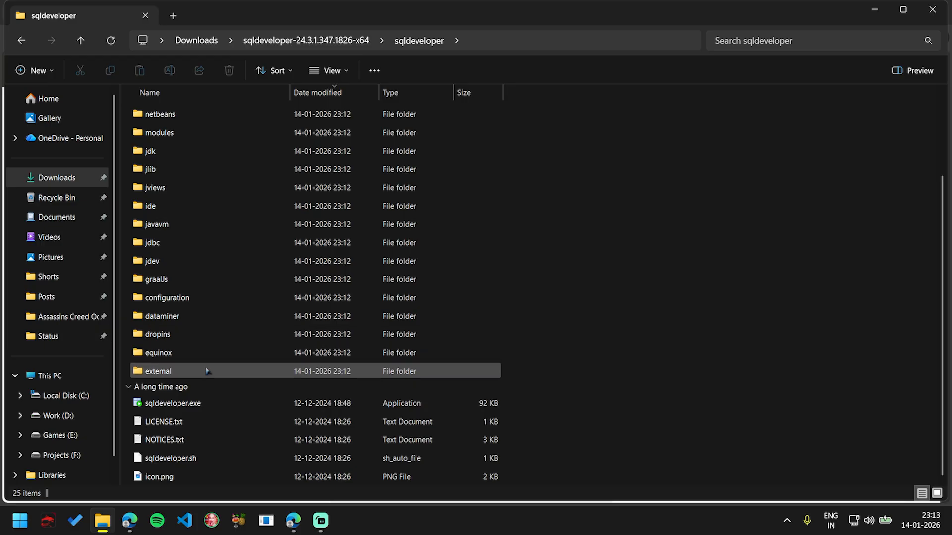
pyautogui.click(183, 403)
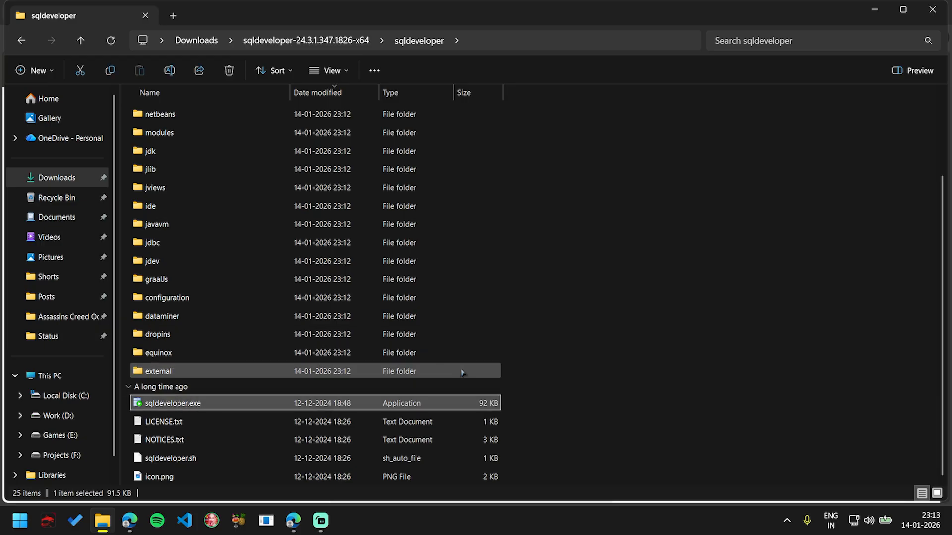
pyautogui.doubleClick(197, 403)
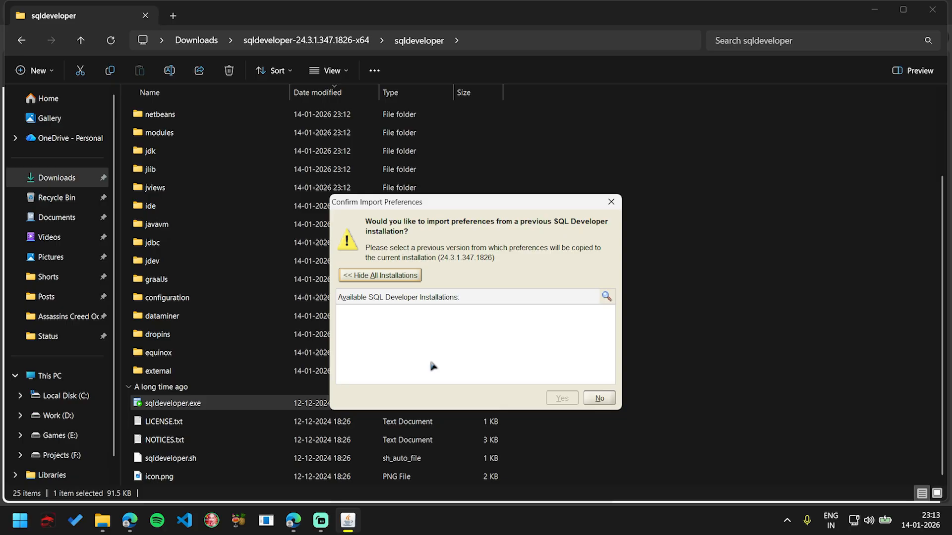
# Step: Decline importing previous preferences, accept automated usage reporting to Oracle, and maximize the SQL Developer window
pyautogui.click(595, 400)
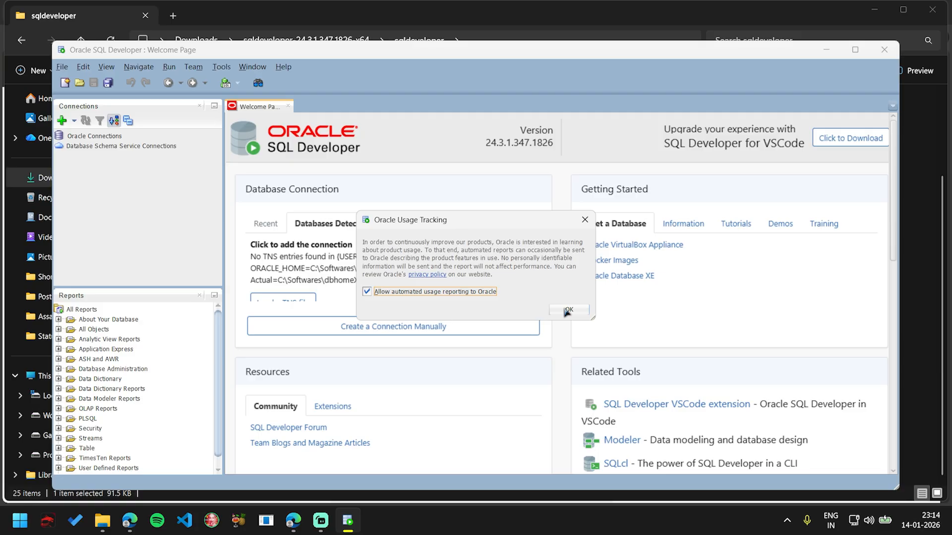
pyautogui.click(566, 312)
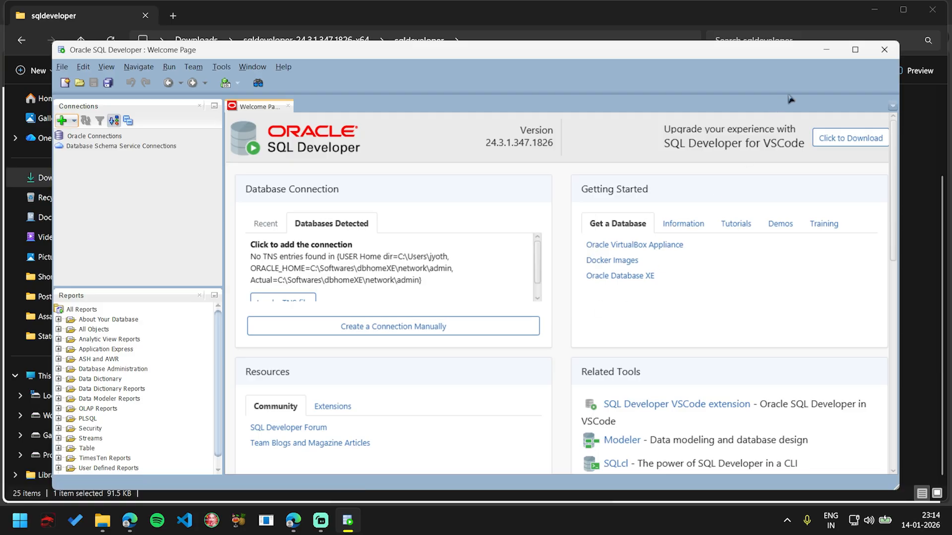
pyautogui.click(855, 51)
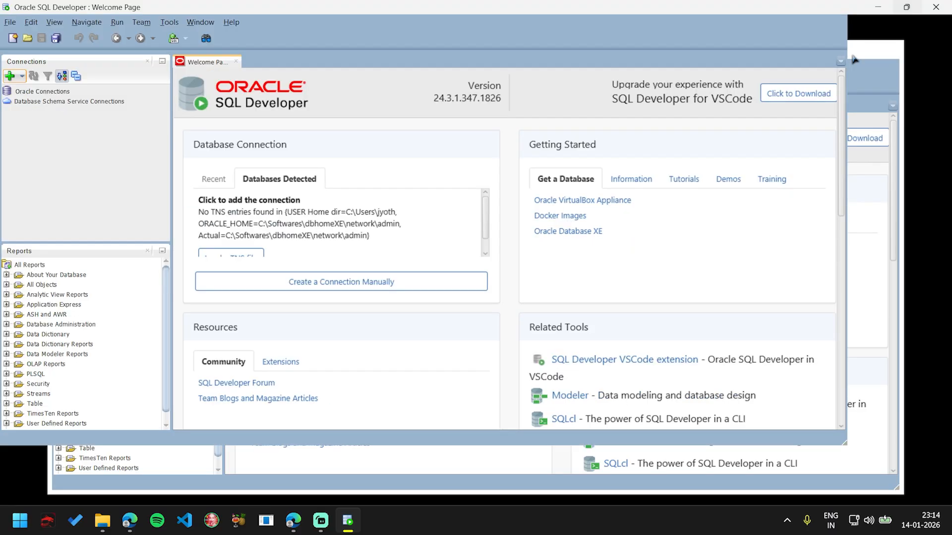
# Step: Start a new Oracle database connection named Local with the username system
pyautogui.click(34, 93)
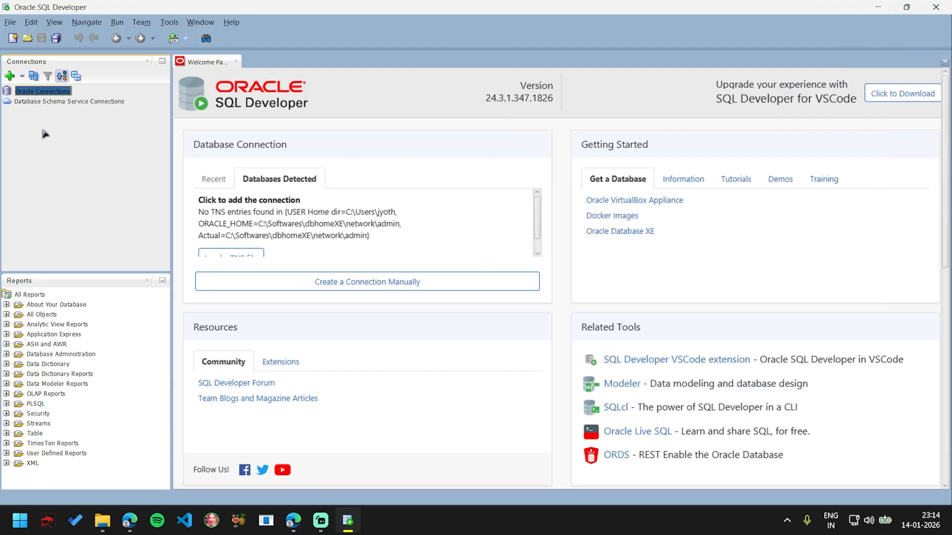
pyautogui.click(54, 103)
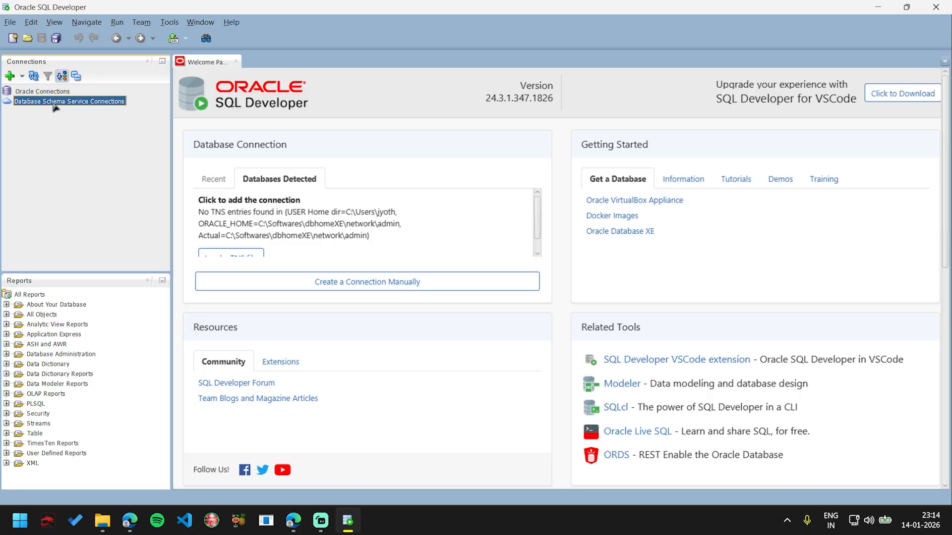
pyautogui.click(19, 76)
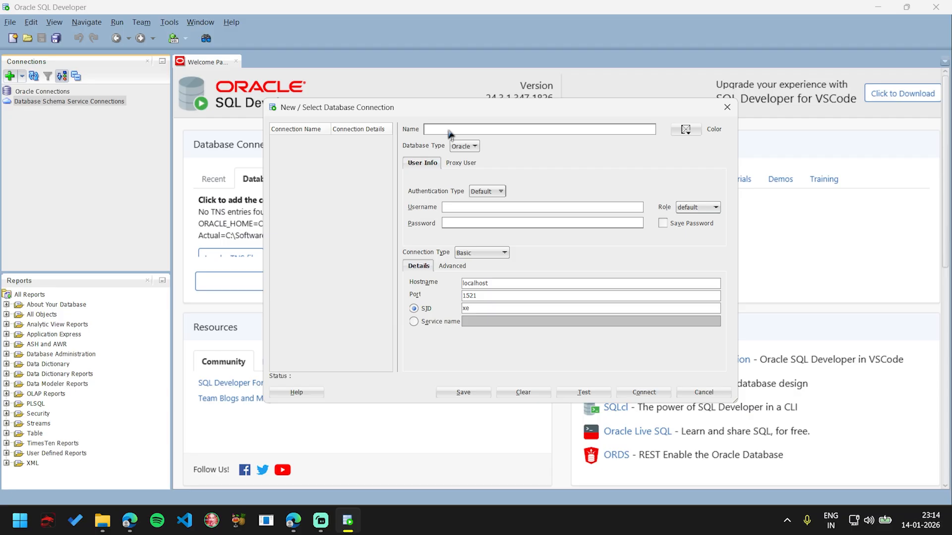
pyautogui.write('Local')
pyautogui.press('Tab')
pyautogui.click(475, 212)
pyautogui.write('ystem')
pyautogui.press('Tab')
# Step: Enter the account password for the Local connection, then test it and connect to the database
pyautogui.click(484, 225)
pyautogui.write('123')
pyautogui.press('BackSpace')
pyautogui.press('BackSpace')
pyautogui.press('BackSpace')
pyautogui.write('1234')
pyautogui.click(587, 394)
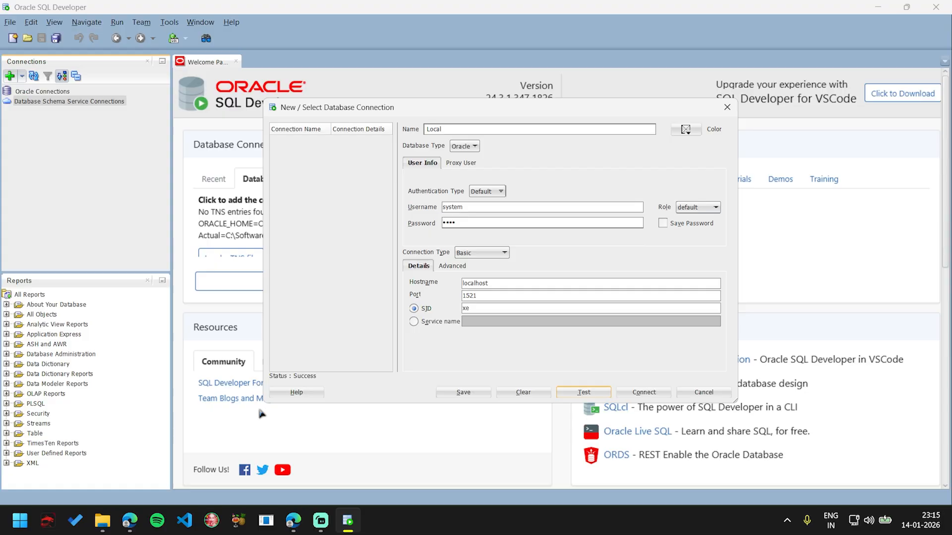
pyautogui.click(642, 392)
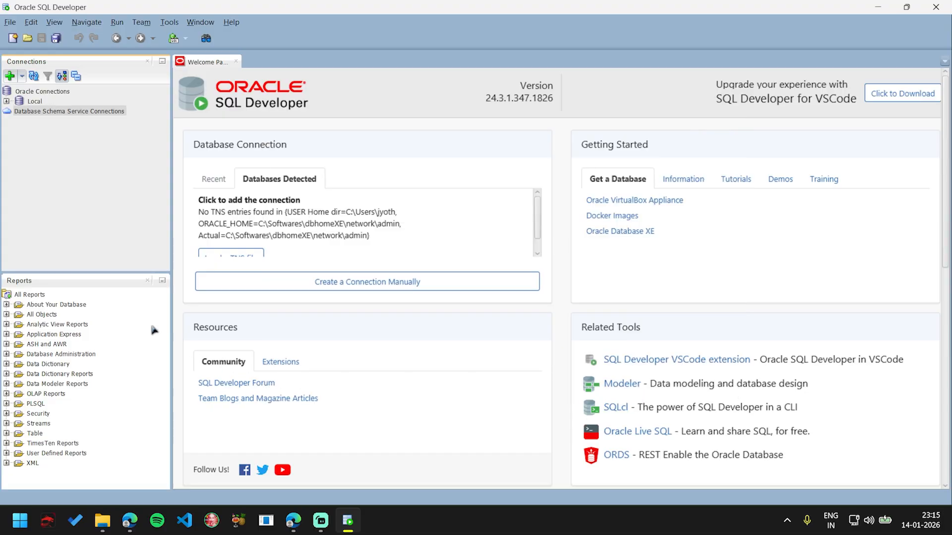
# Step: Expand the Local connection to review its database objects, and close SQL Developer
pyautogui.click(6, 101)
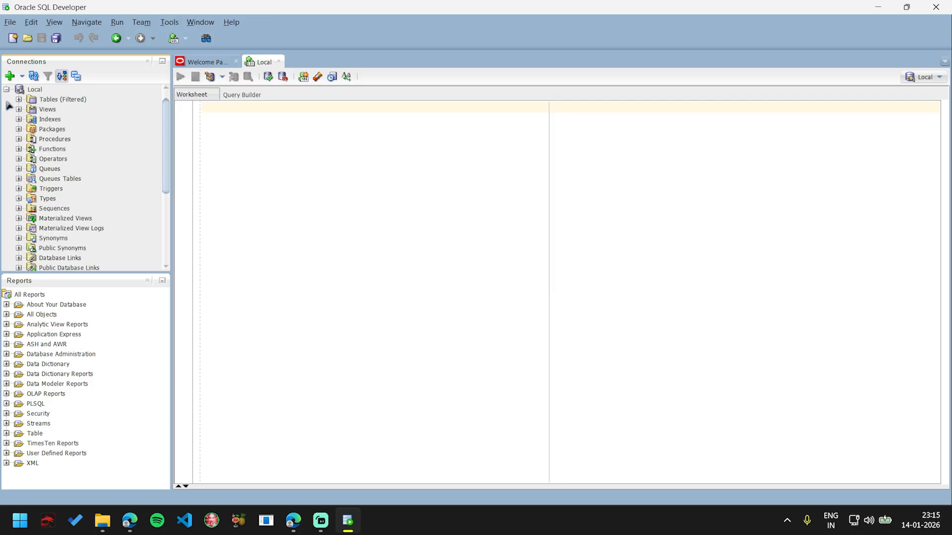
pyautogui.scroll(1, 60, 136)
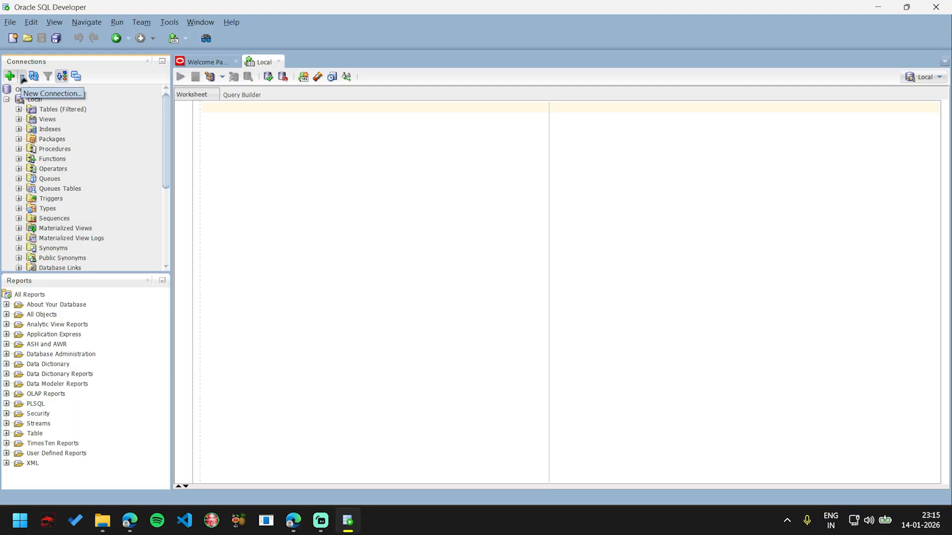
pyautogui.click(10, 76)
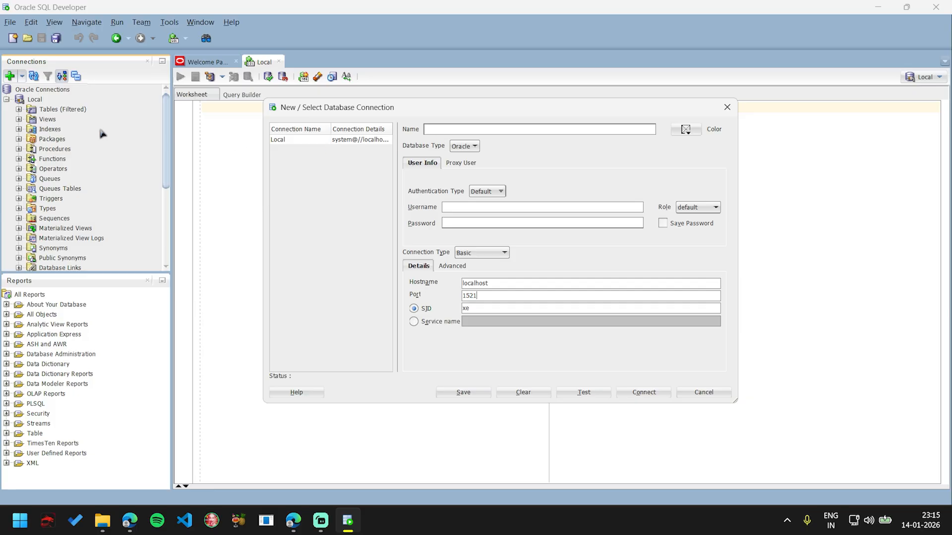
pyautogui.click(730, 110)
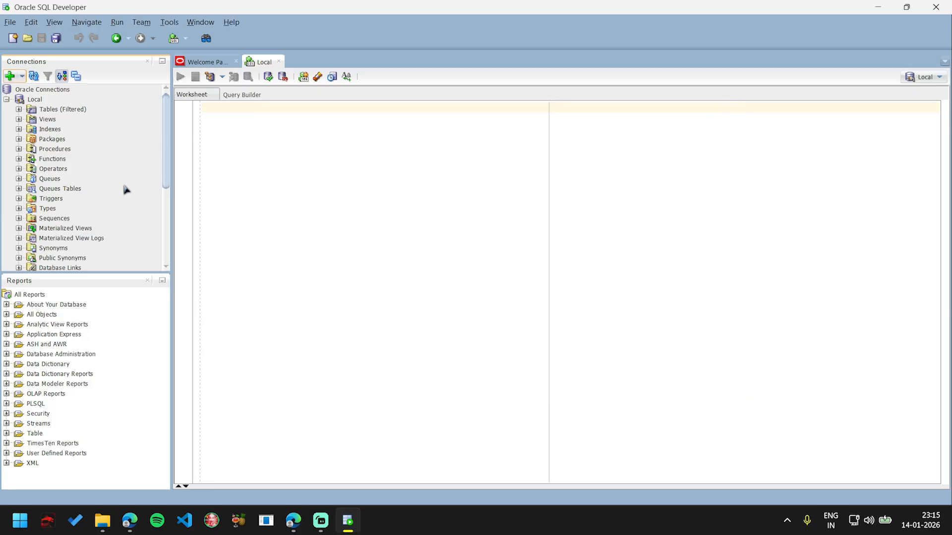
pyautogui.click(935, 7)
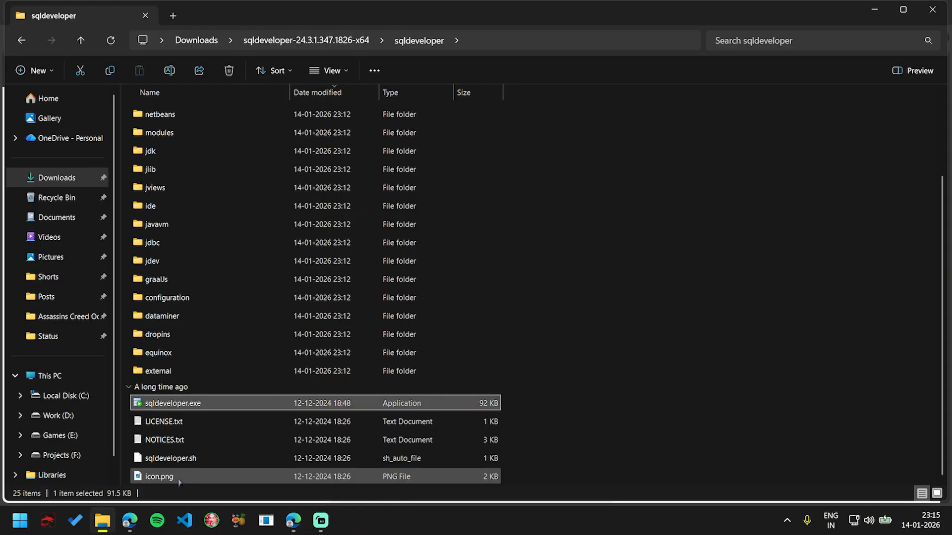
# Step: Switch to Visual Studio Code and search its extension marketplace for "sql developer"
pyautogui.click(192, 516)
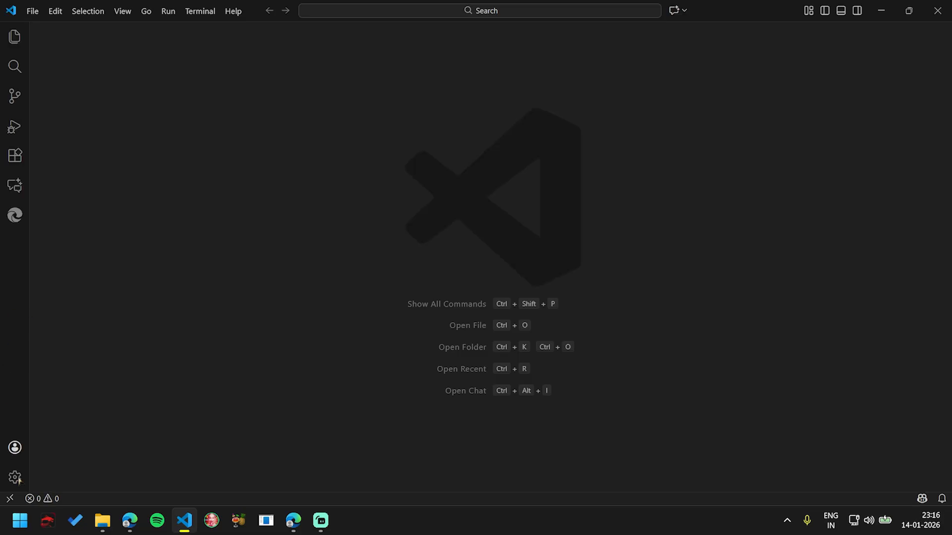
pyautogui.click(16, 157)
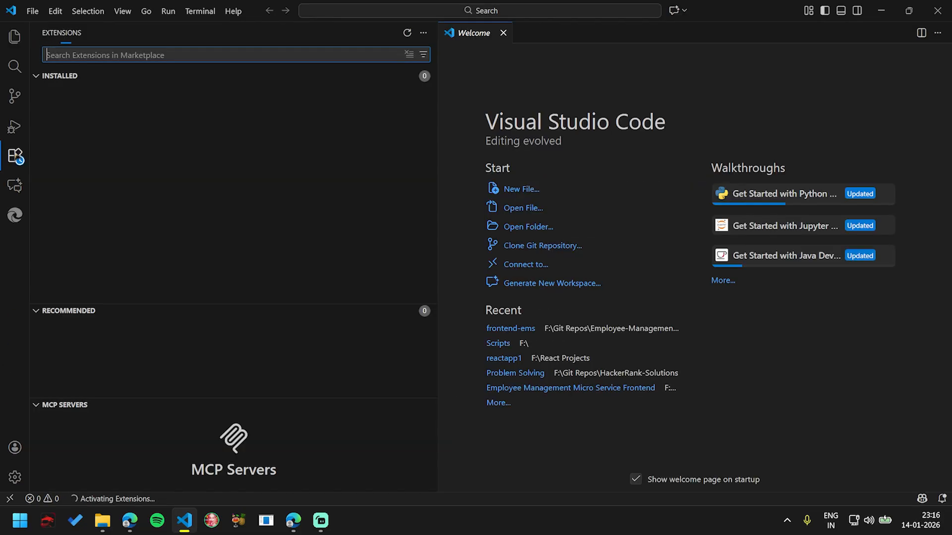
pyautogui.write('sq')
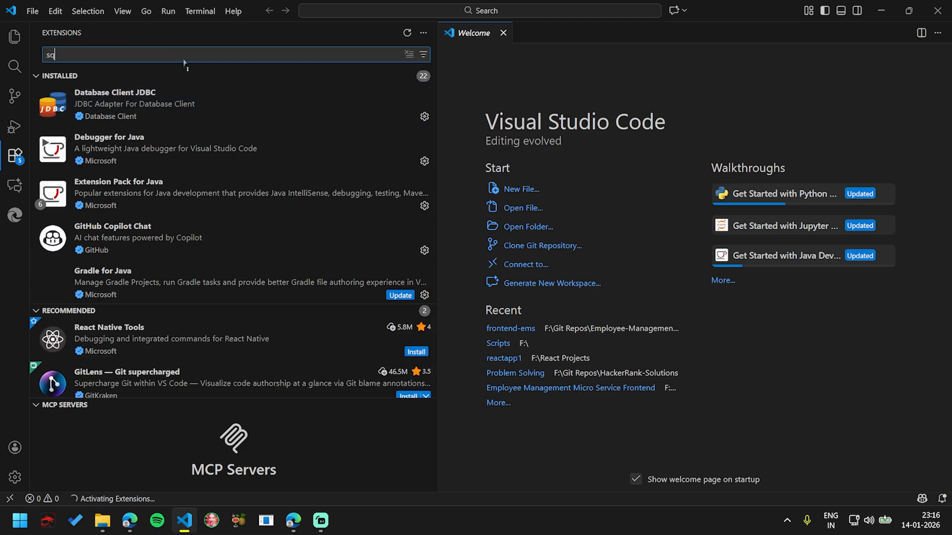
pyautogui.write('l developer')
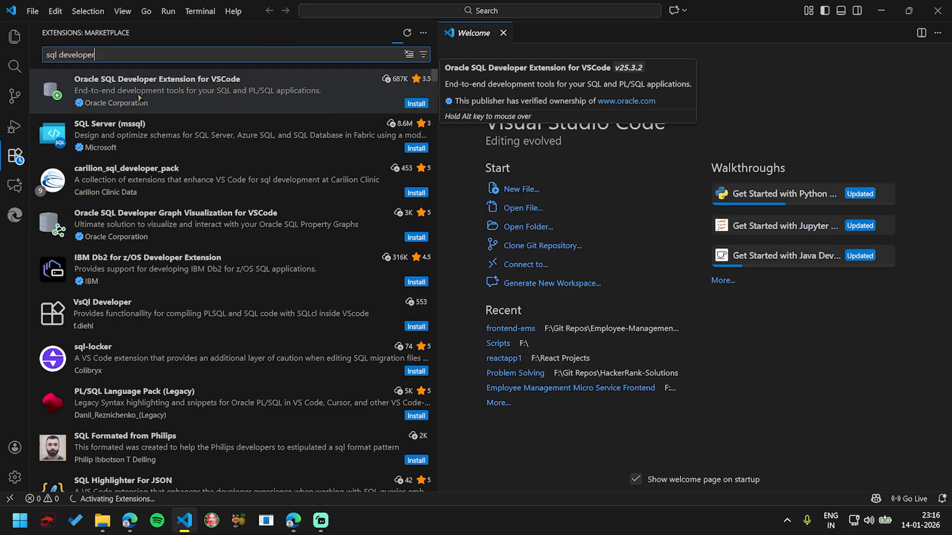
# Step: Install the Oracle SQL Developer Extension for VSCode, trusting Oracle Corporation as its publisher
pyautogui.click(139, 98)
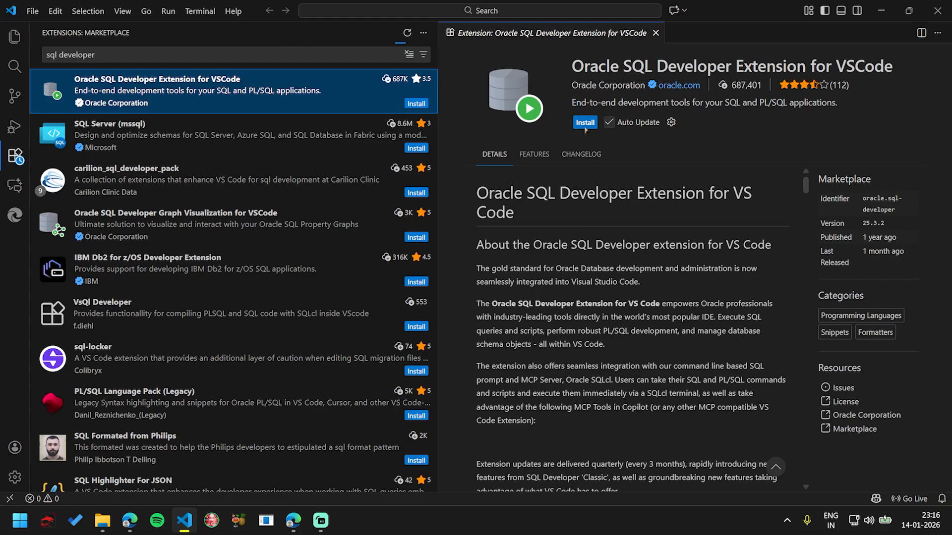
pyautogui.click(585, 123)
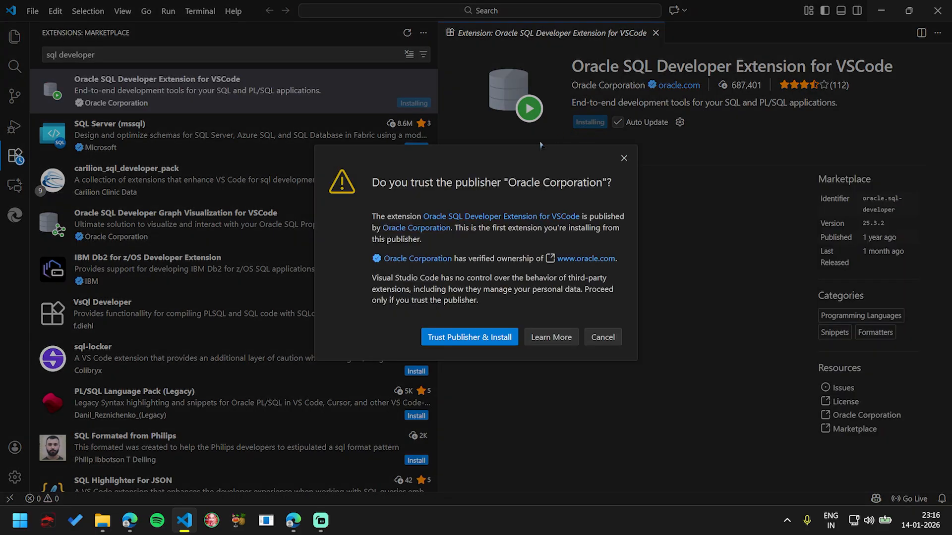
pyautogui.click(475, 337)
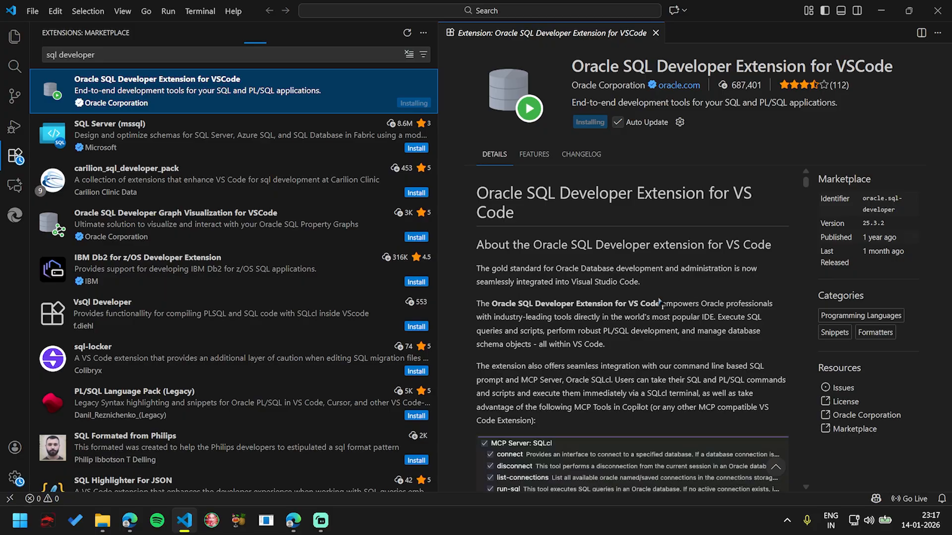
# Step: Look through the changelog and details of the Oracle SQL Developer Extension for VSCode
pyautogui.click(580, 155)
pyautogui.click(494, 155)
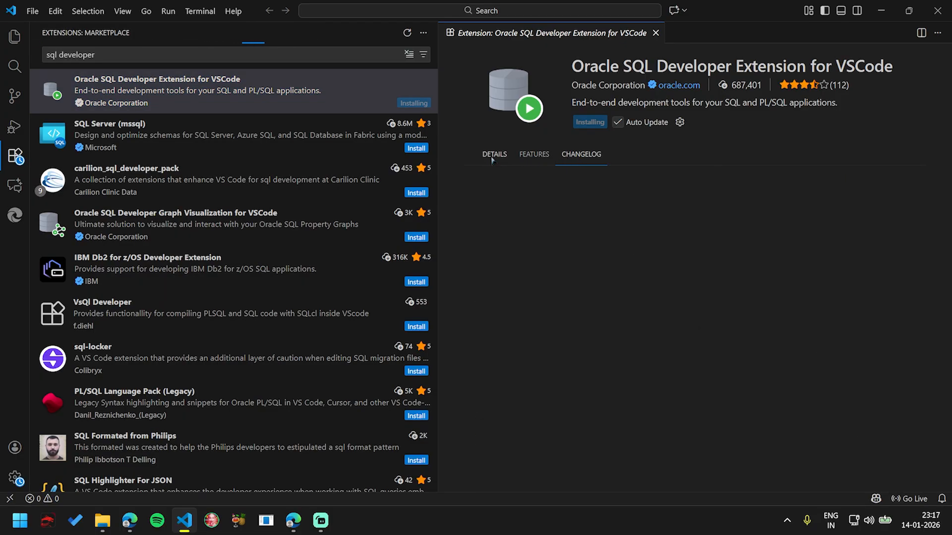
pyautogui.scroll(-3, 587, 337)
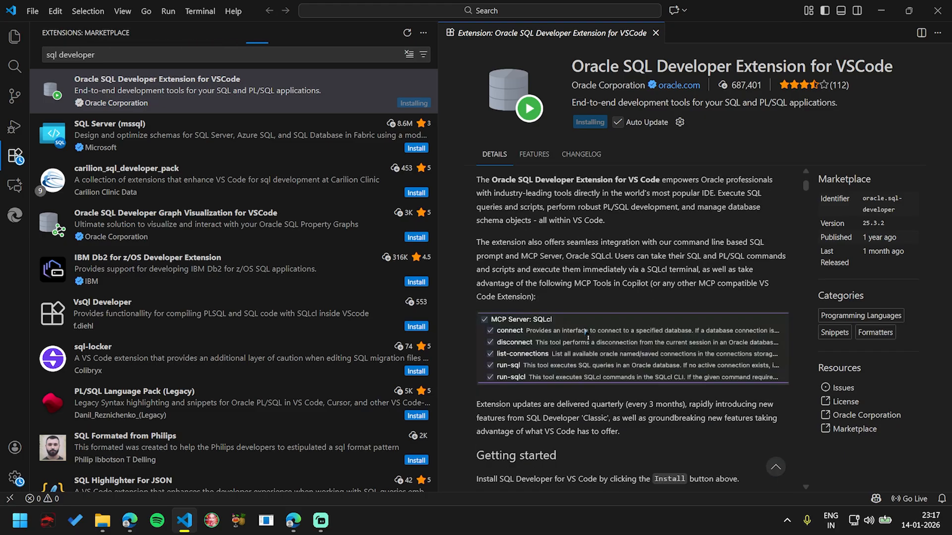
pyautogui.scroll(-9, 586, 331)
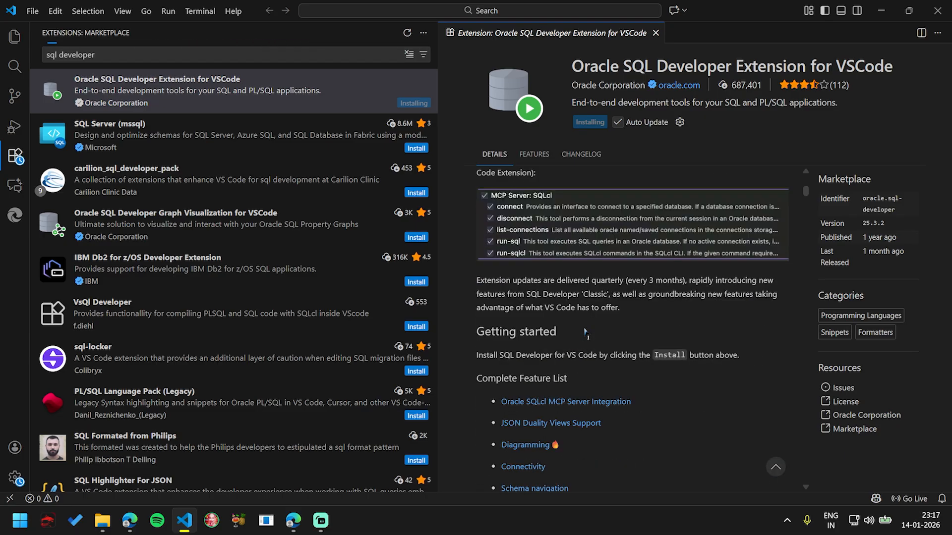
pyautogui.scroll(9, 585, 331)
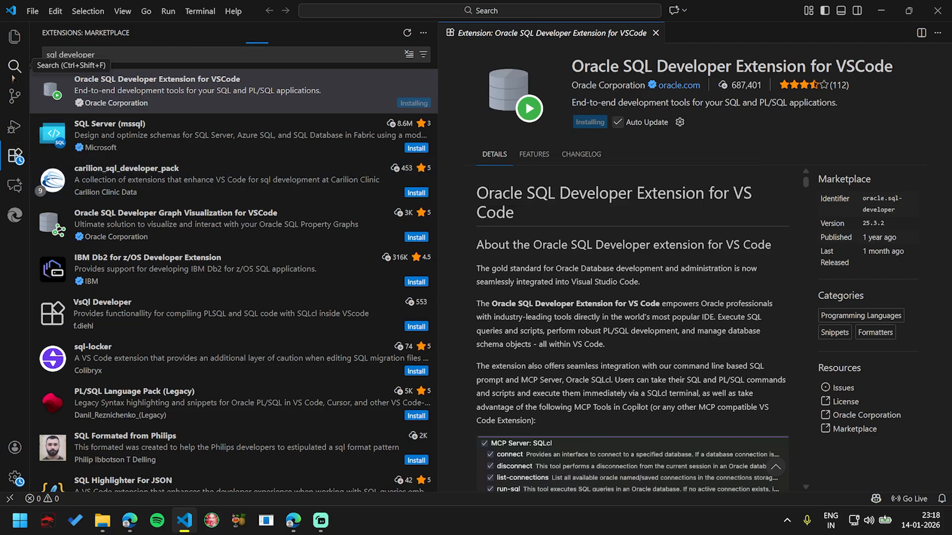
# Step: Check the status of the Visual Studio Code update and glance at the user settings
pyautogui.click(14, 39)
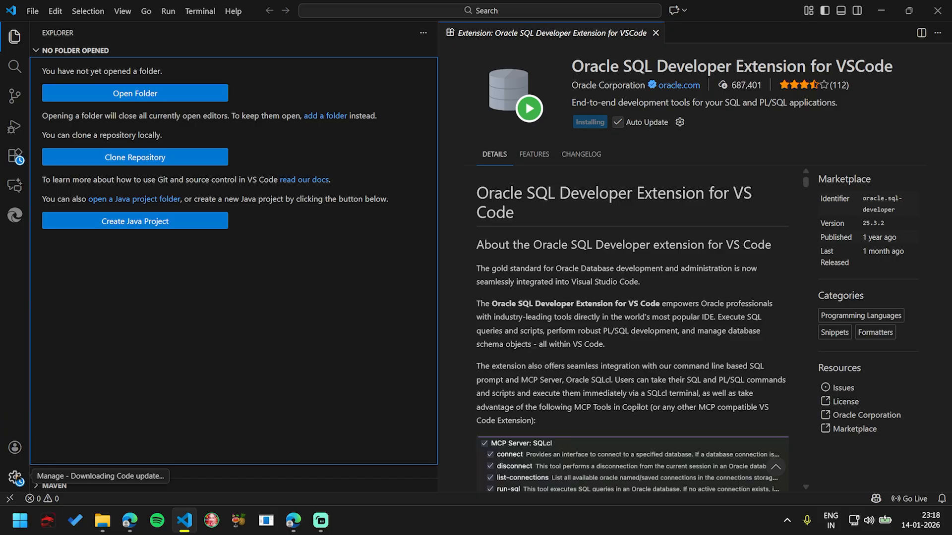
pyautogui.click(15, 478)
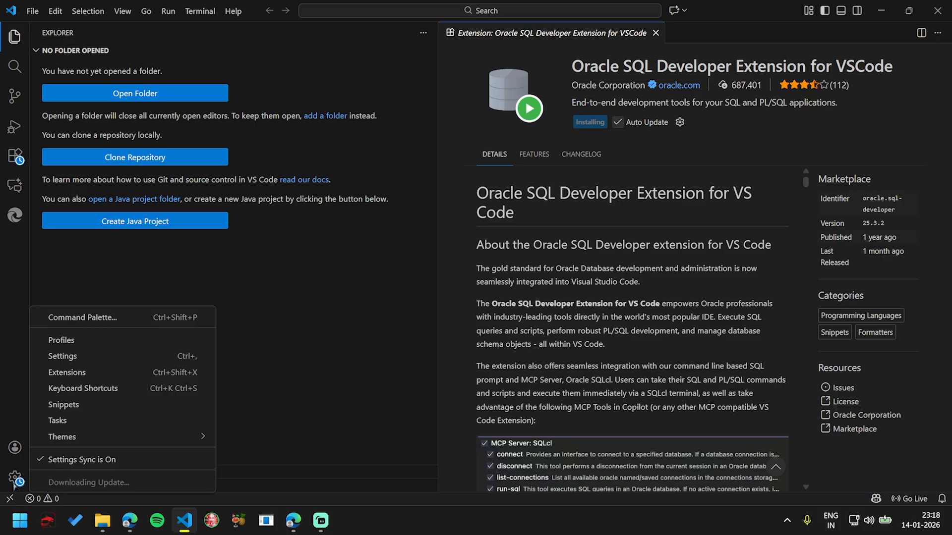
pyautogui.click(371, 395)
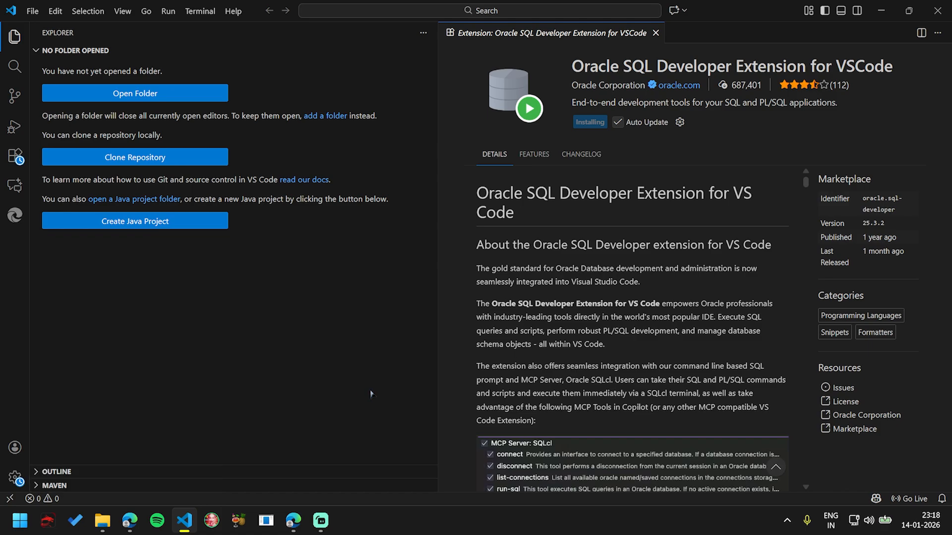
pyautogui.click(12, 484)
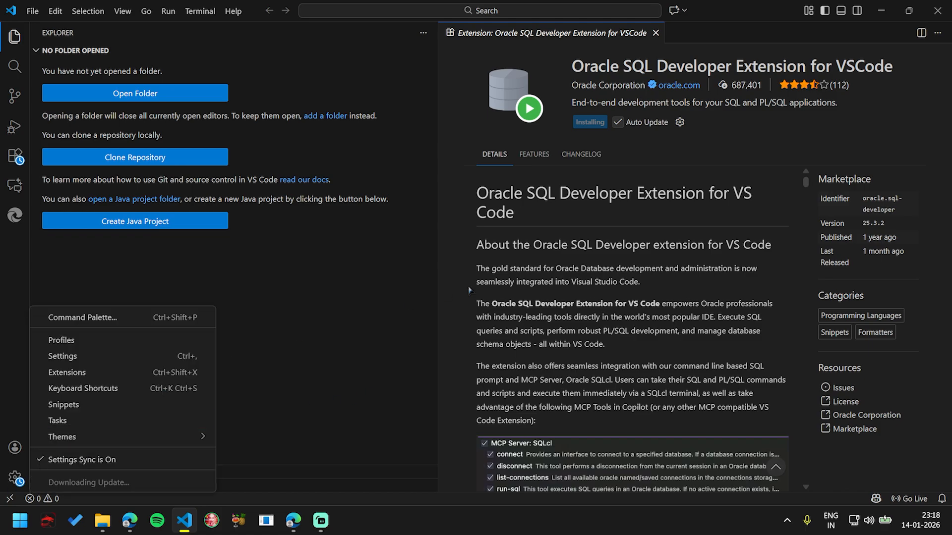
pyautogui.click(407, 318)
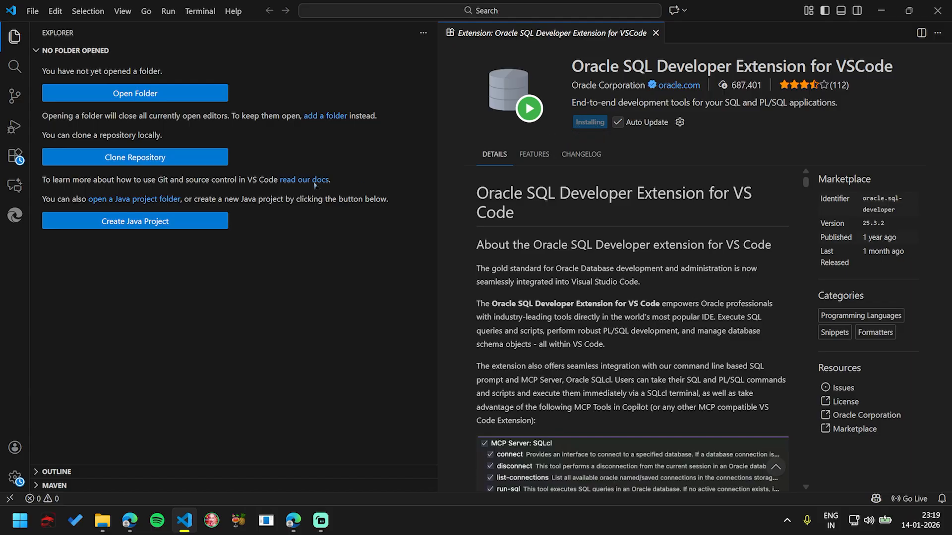
pyautogui.click(15, 477)
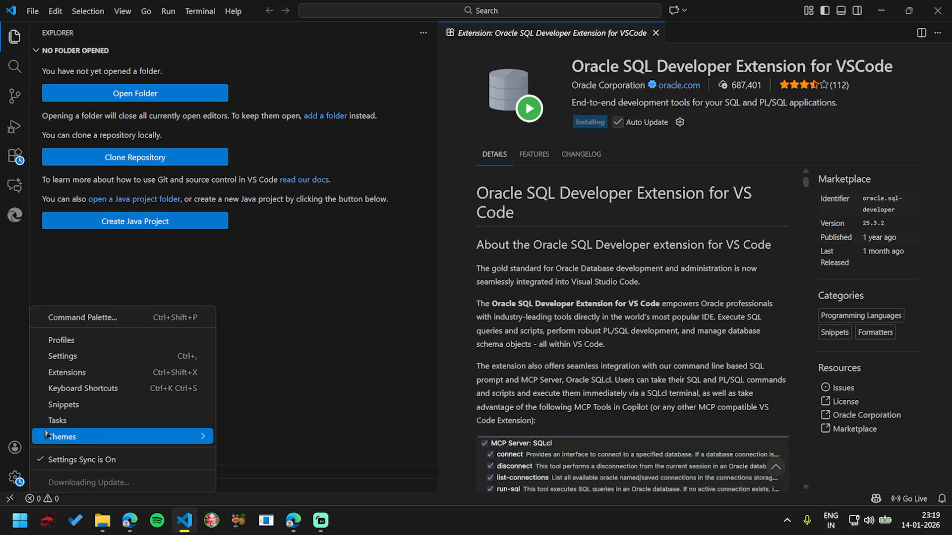
pyautogui.click(76, 357)
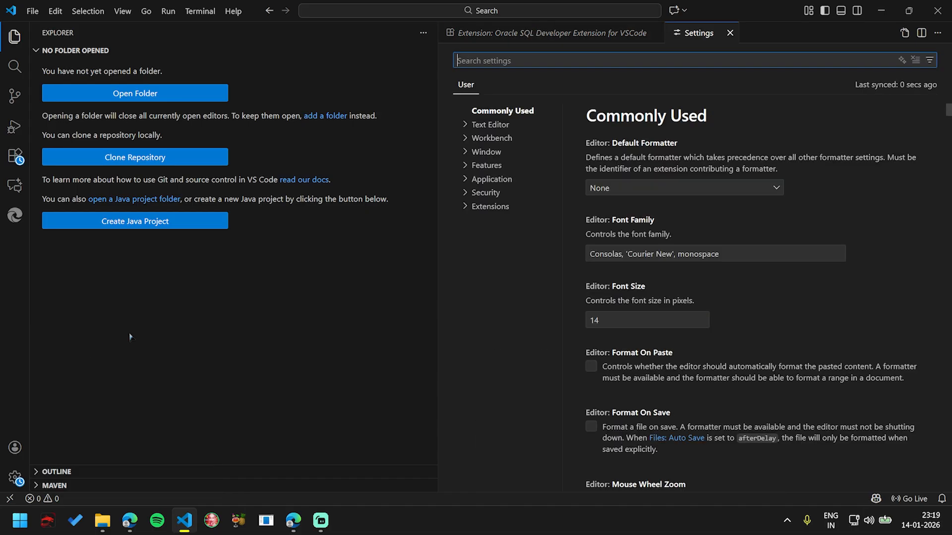
pyautogui.click(15, 477)
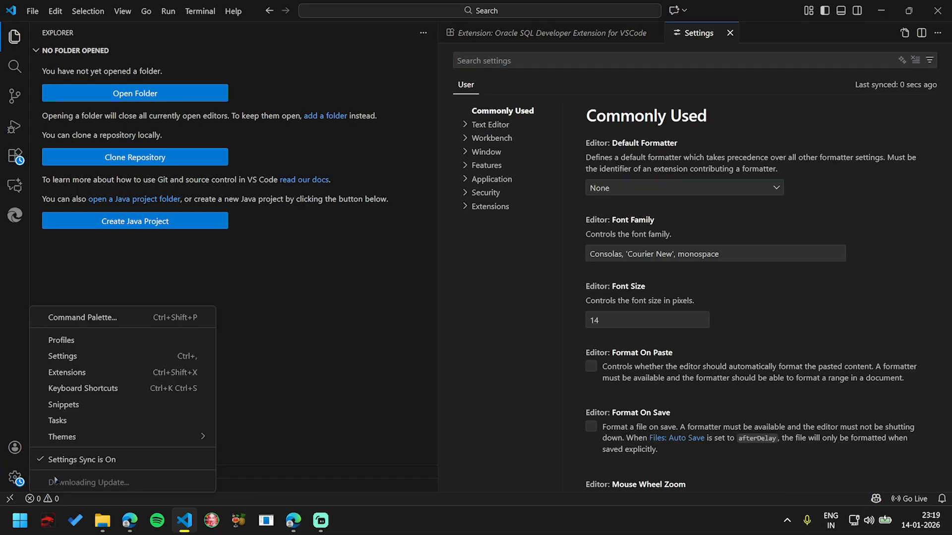
pyautogui.click(15, 478)
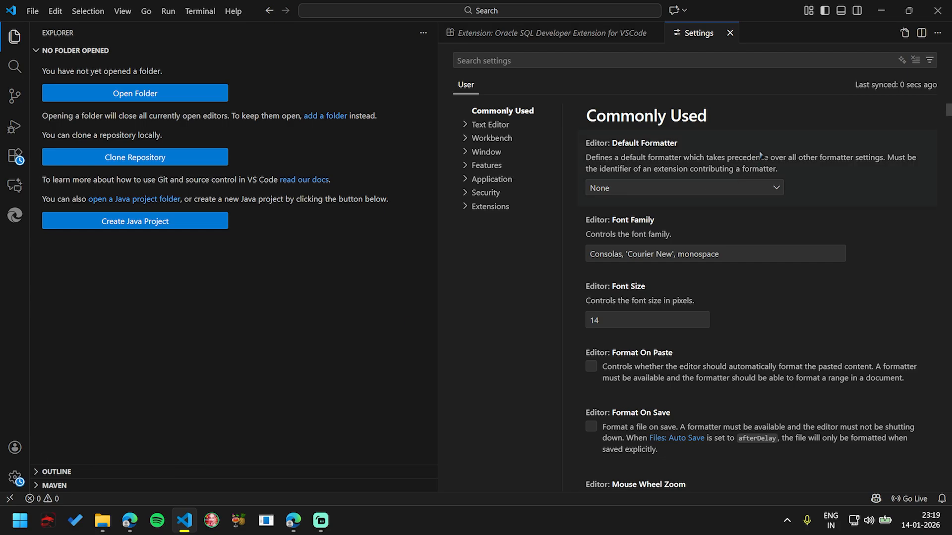
pyautogui.click(730, 33)
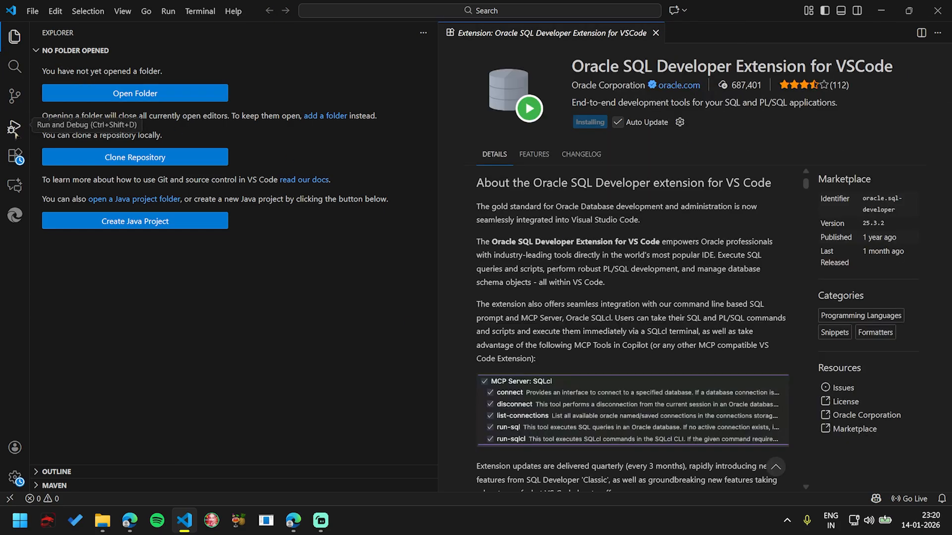
# Step: Return to the extension marketplace results and accept automated usage reporting to Oracle
pyautogui.click(15, 157)
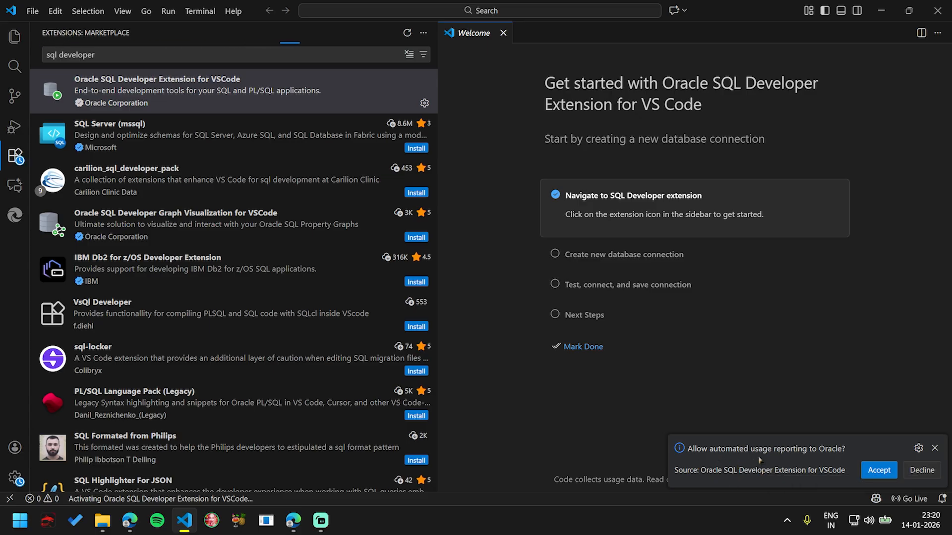
pyautogui.click(877, 470)
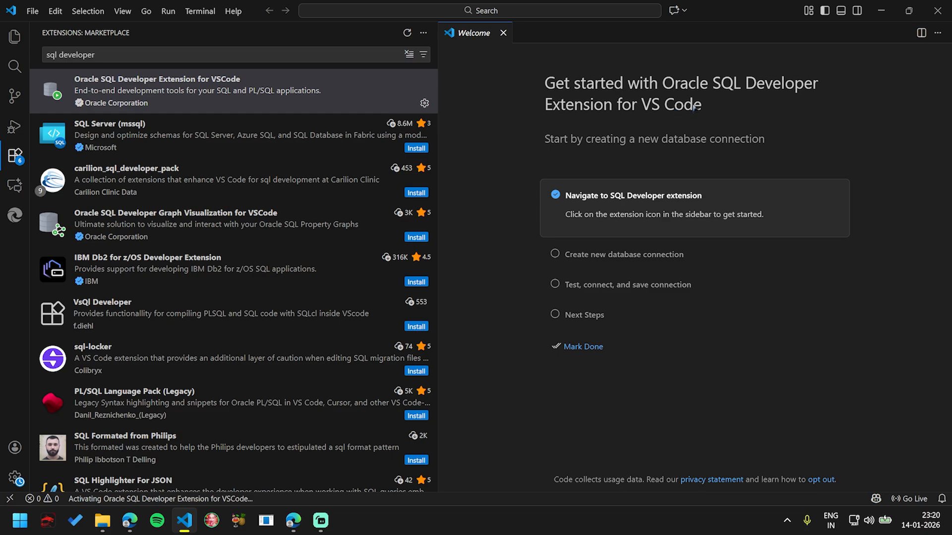
# Step: Show the SQL Developer extension's view without the Welcome page, and collapse its Reports and SQL Snippets sections
pyautogui.click(505, 32)
pyautogui.click(15, 245)
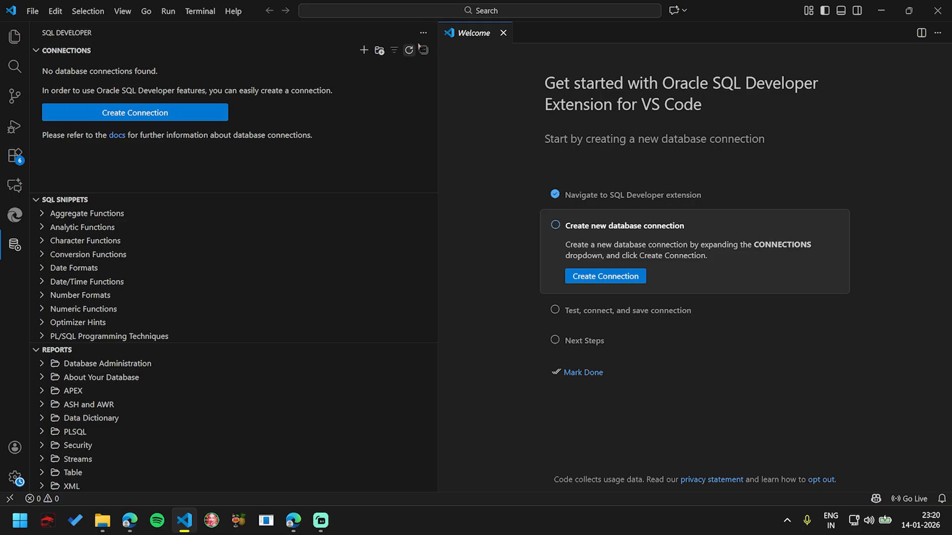
pyautogui.click(503, 32)
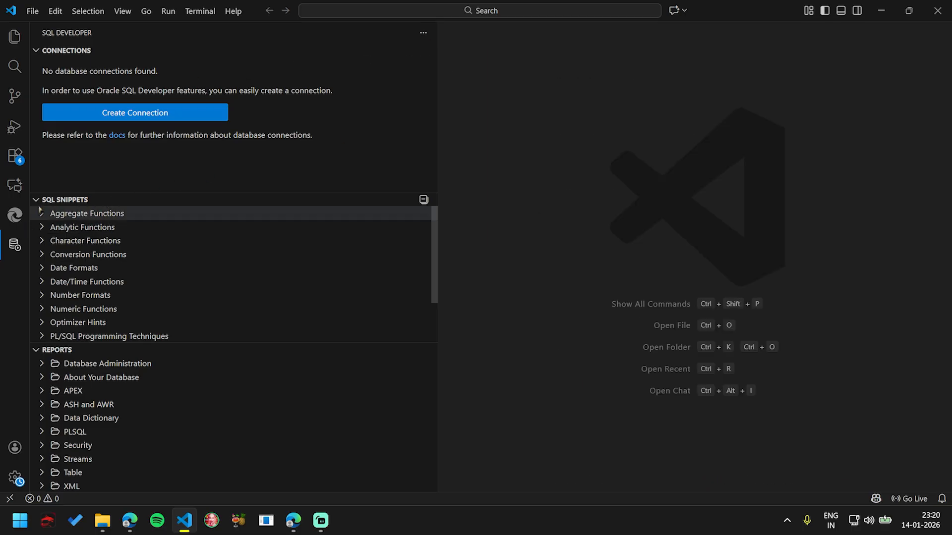
pyautogui.click(40, 350)
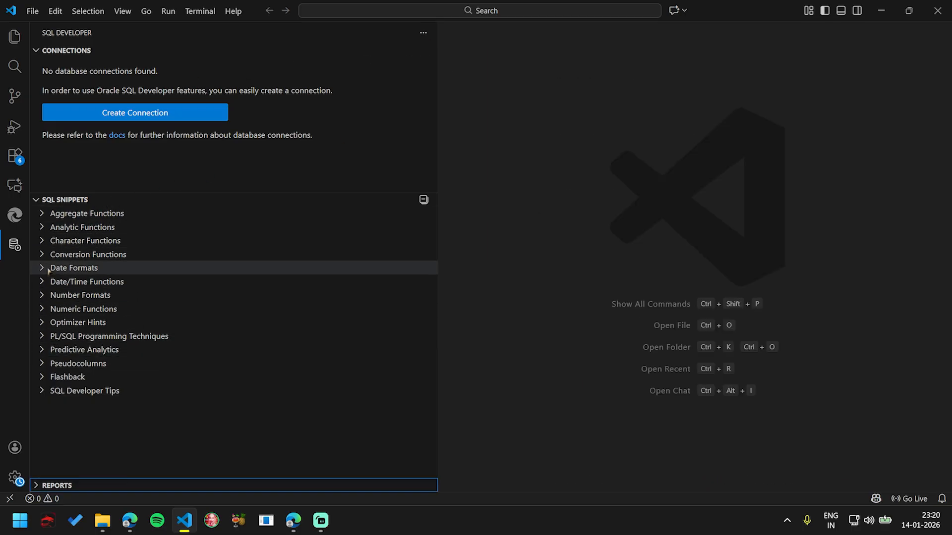
pyautogui.click(35, 200)
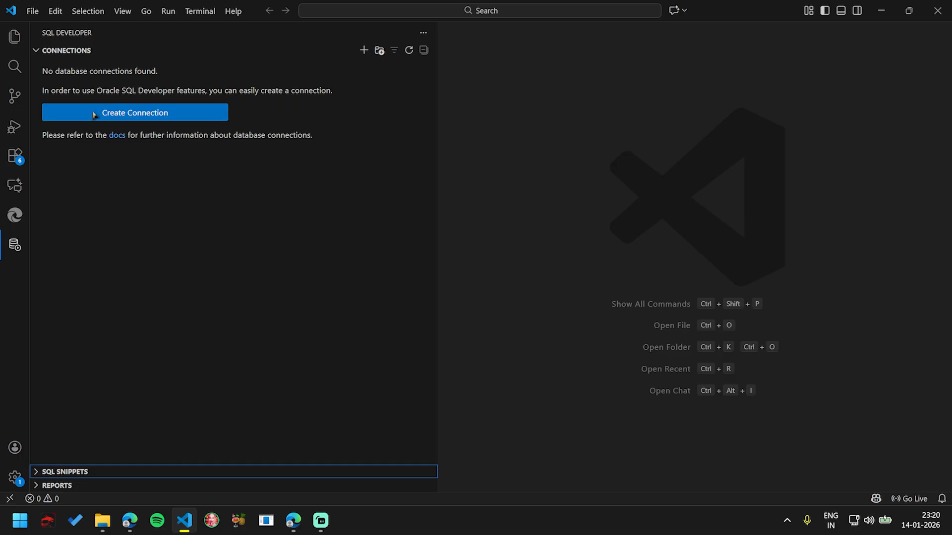
# Step: Start a new database connection named Local and keep its role as Default
pyautogui.click(94, 114)
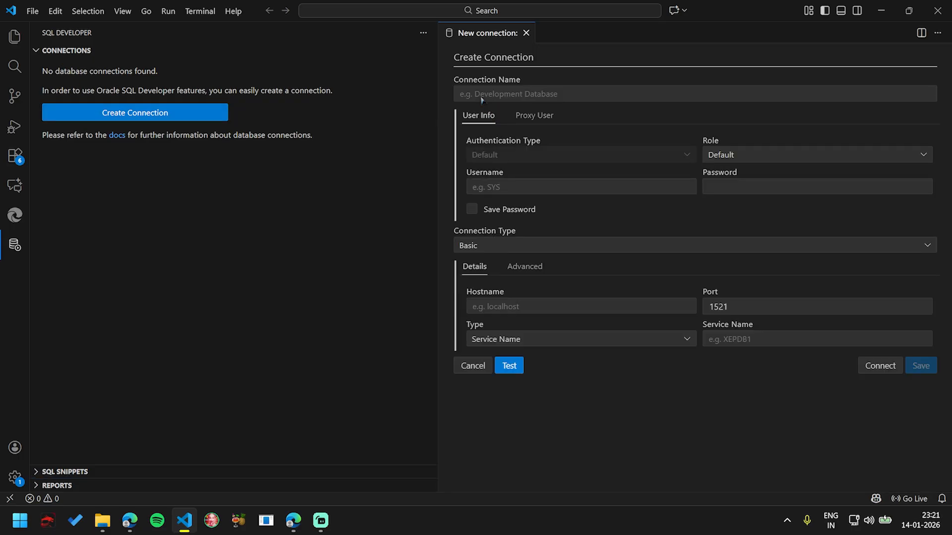
pyautogui.click(481, 100)
pyautogui.write('Local')
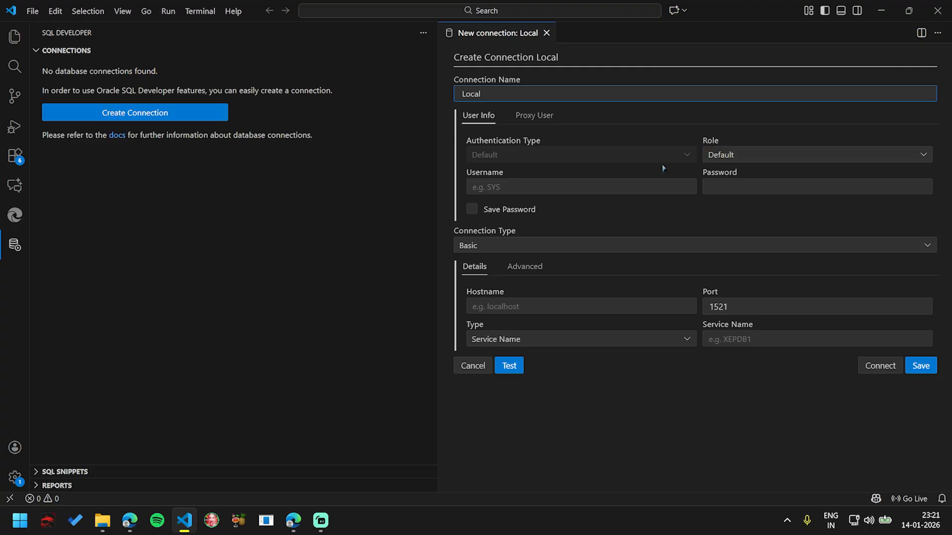
pyautogui.click(724, 159)
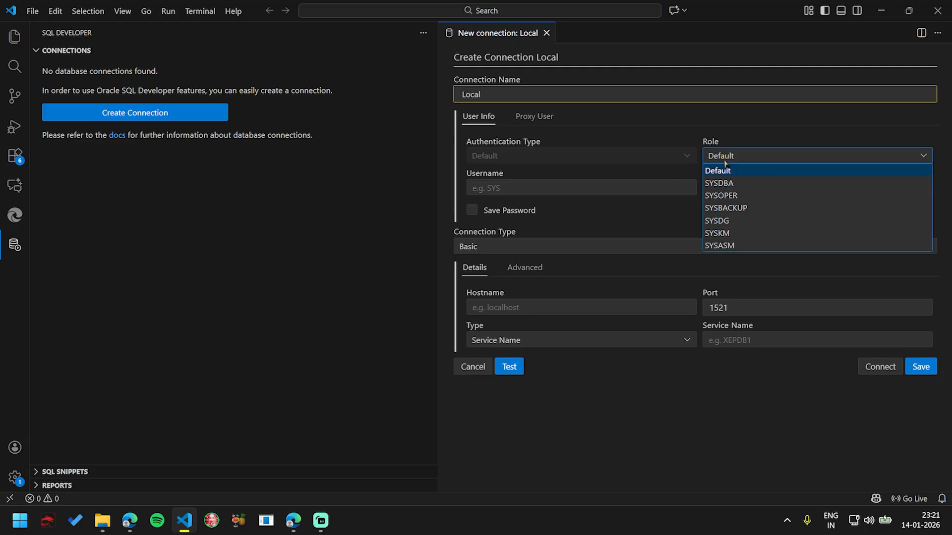
pyautogui.click(724, 162)
# Step: Enter system as the username, fill in the account password, and enable saving the password
pyautogui.click(518, 191)
pyautogui.write('sys')
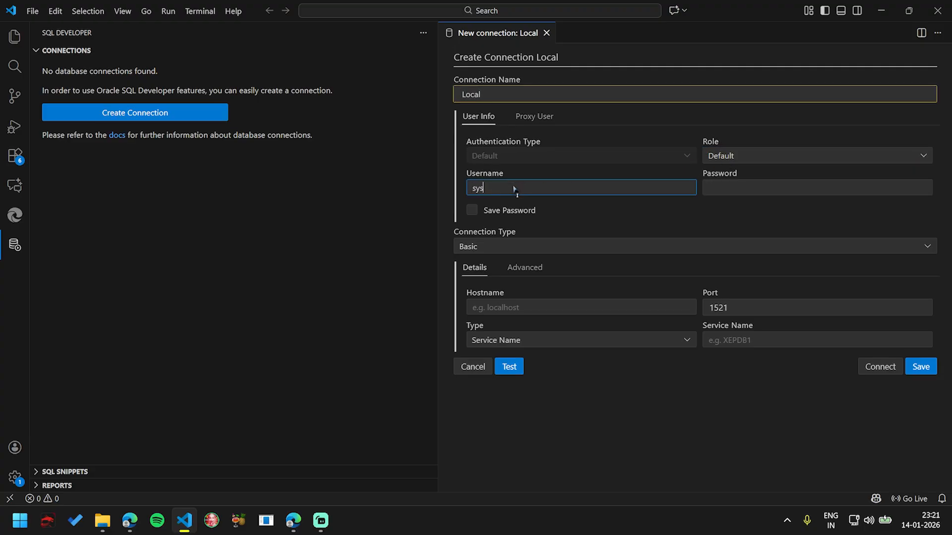
pyautogui.write('tem')
pyautogui.press('Tab')
pyautogui.write('1234')
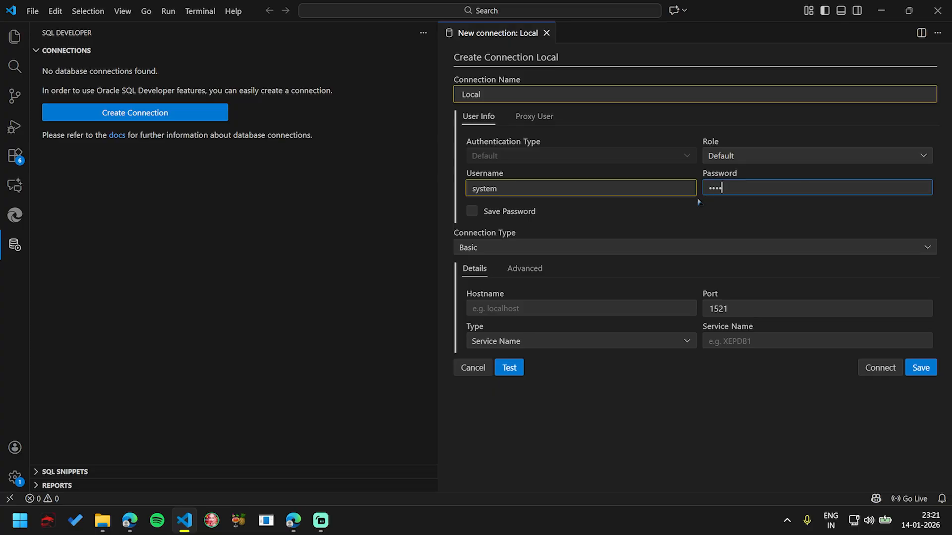
pyautogui.click(482, 214)
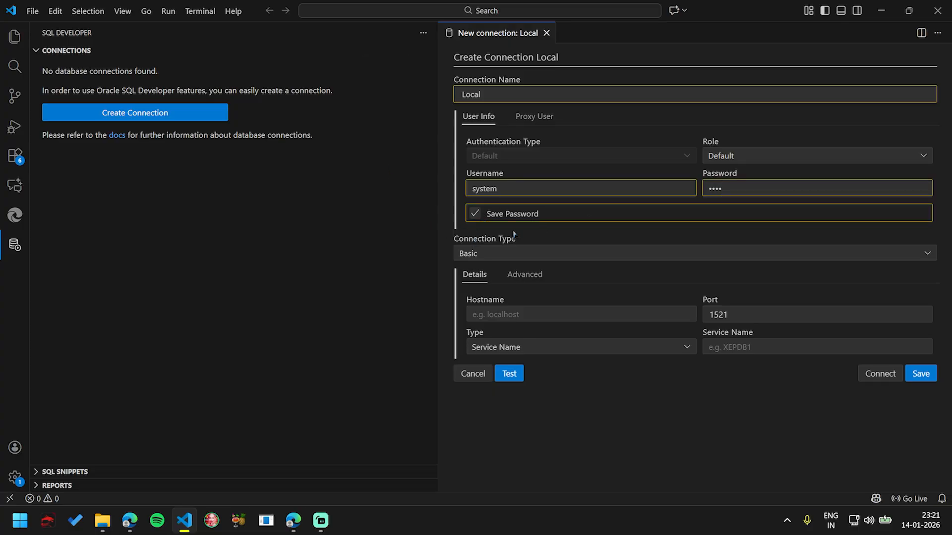
# Step: Set the connection's hostname to localhost and its service name to XE
pyautogui.click(523, 315)
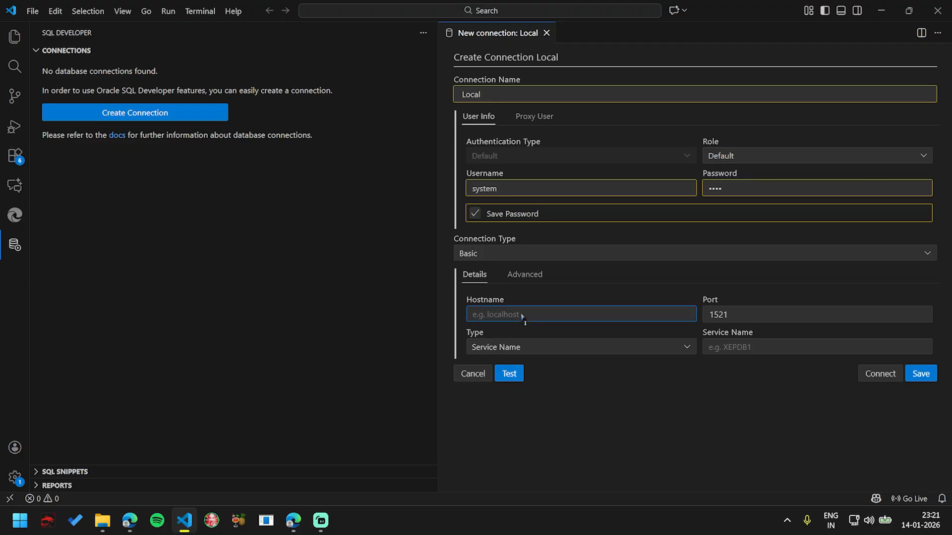
pyautogui.write('localhosty')
pyautogui.click(812, 354)
pyautogui.write('XE')
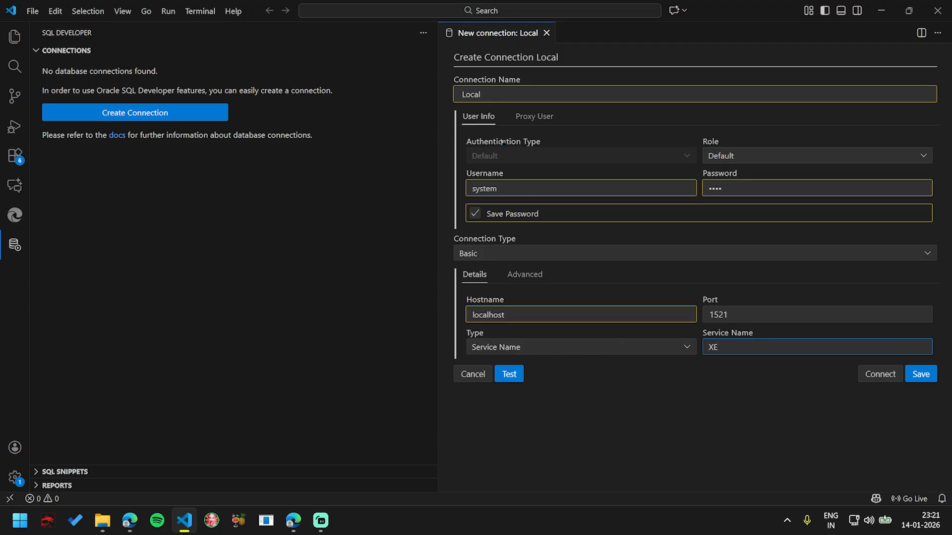
# Step: Test the Local connection and connect to the database with it
pyautogui.click(510, 374)
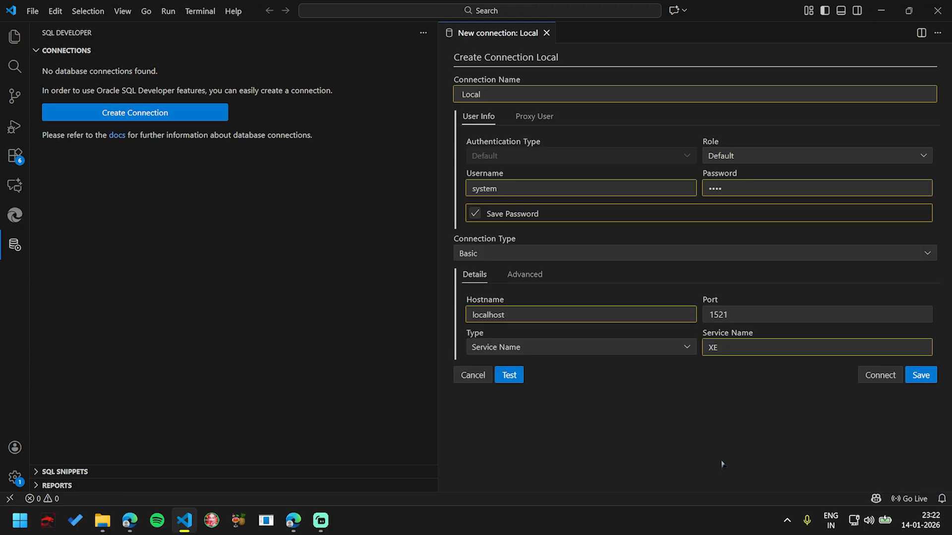
pyautogui.click(508, 376)
pyautogui.click(508, 374)
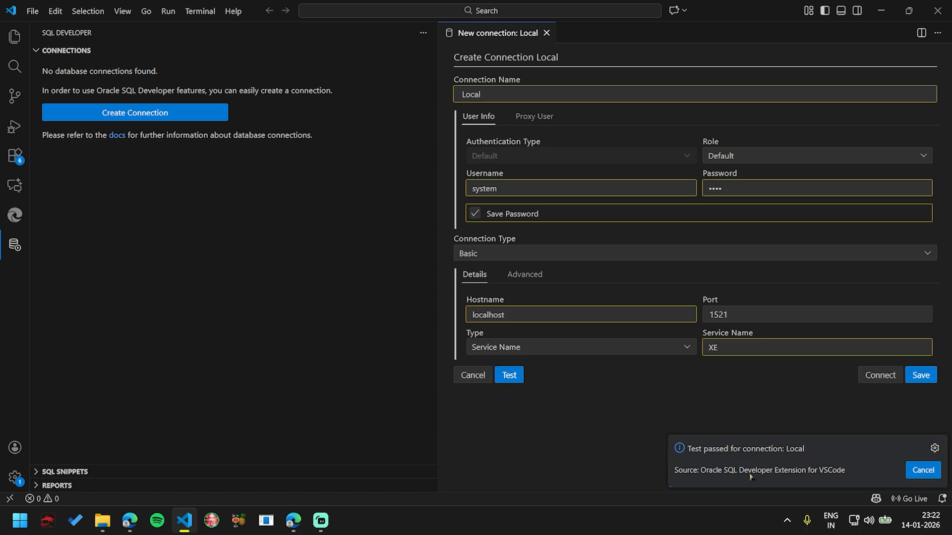
pyautogui.click(878, 375)
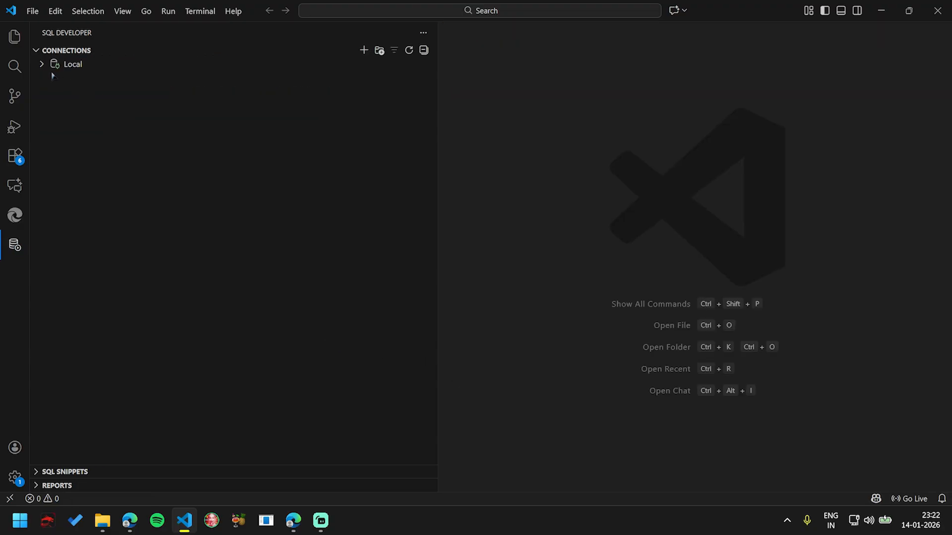
# Step: Expand the Local connection's object categories and open a SQL worksheet for it
pyautogui.click(42, 64)
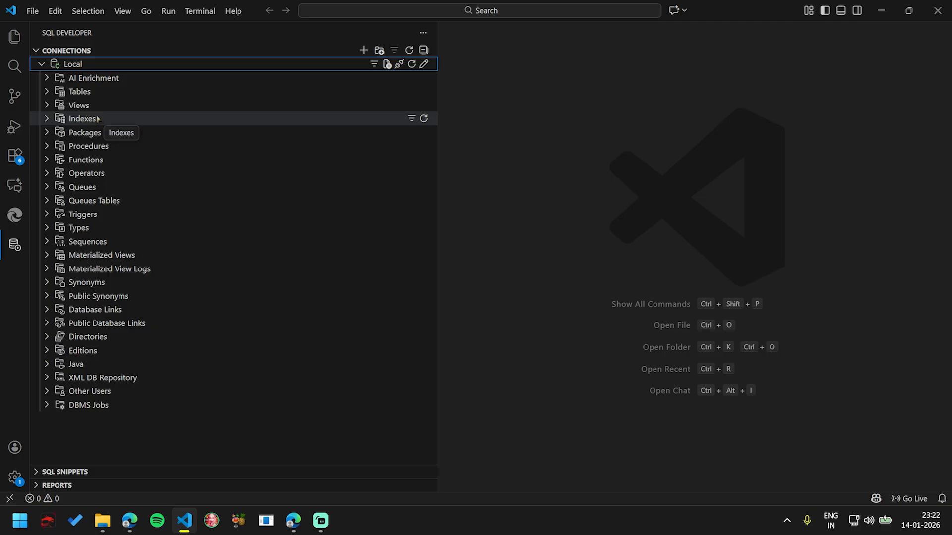
pyautogui.rightClick(65, 67)
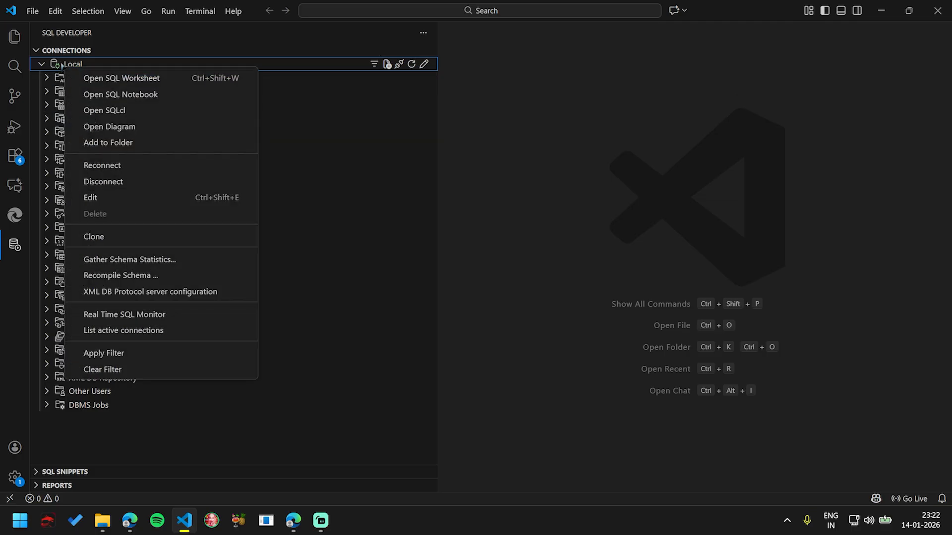
pyautogui.click(85, 77)
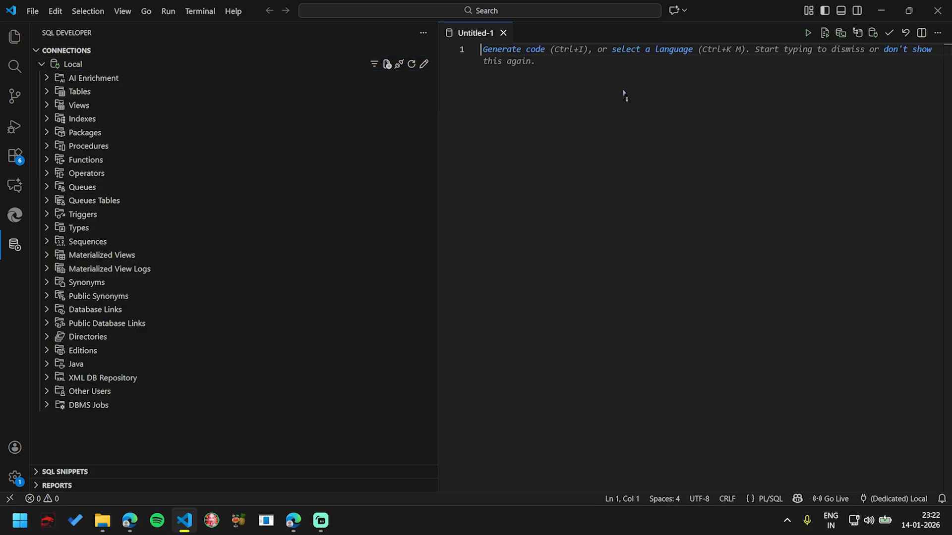
# Step: Write the query "select * from games;" in the worksheet and run the statement
pyautogui.write('selec')
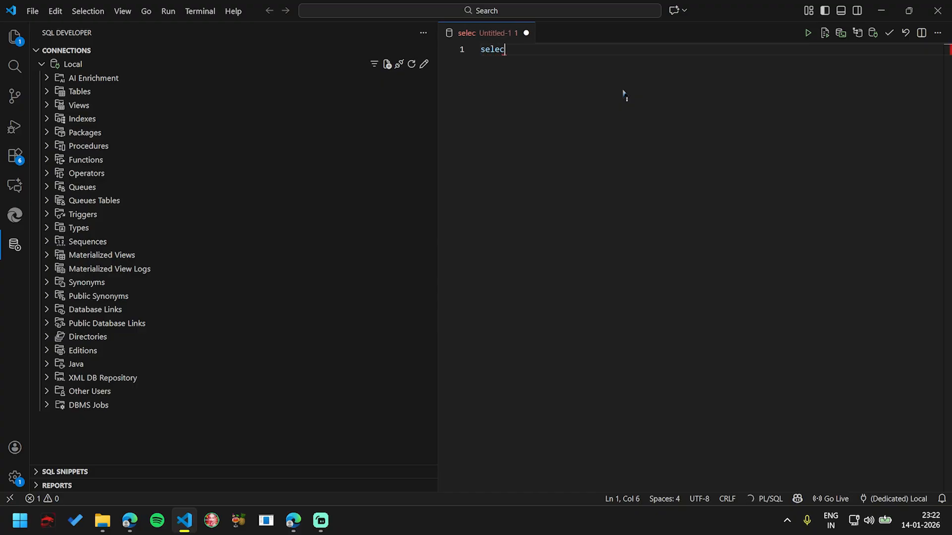
pyautogui.write('t * fr')
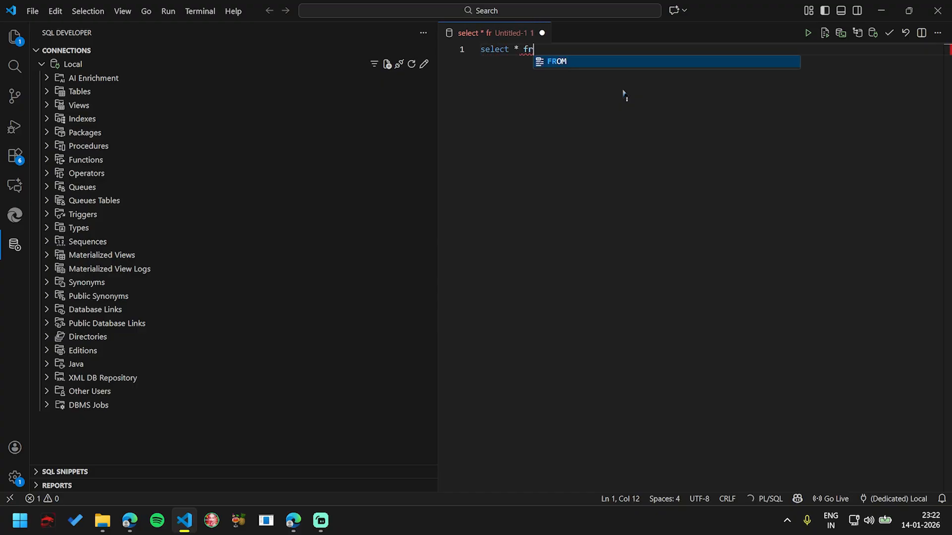
pyautogui.write('om games;')
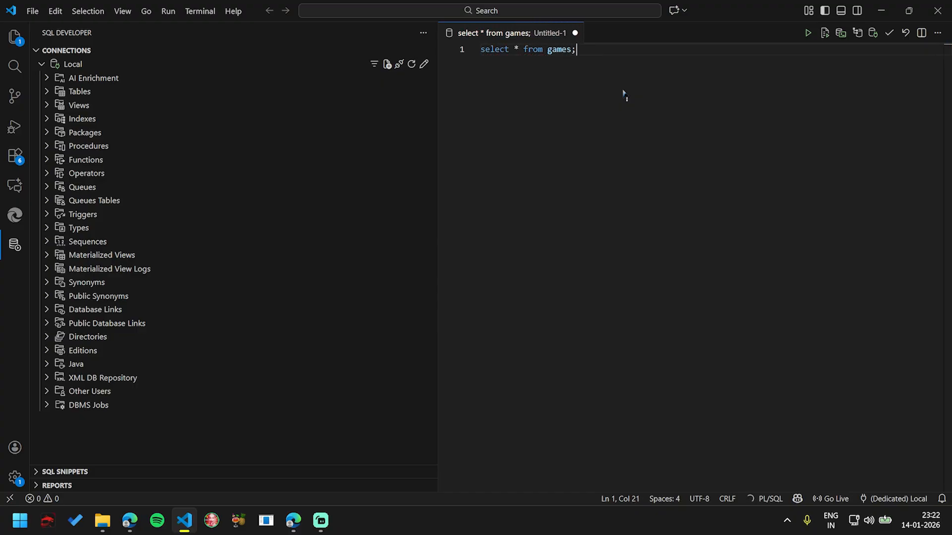
pyautogui.click(805, 34)
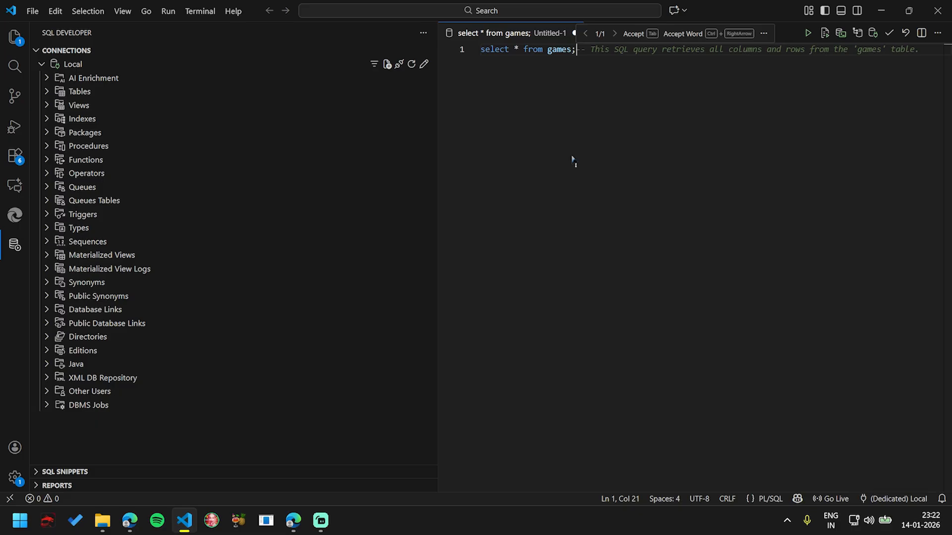
# Step: Close the query worksheet without saving it, and glance at the pending editor update option
pyautogui.click(575, 33)
pyautogui.press('Escape')
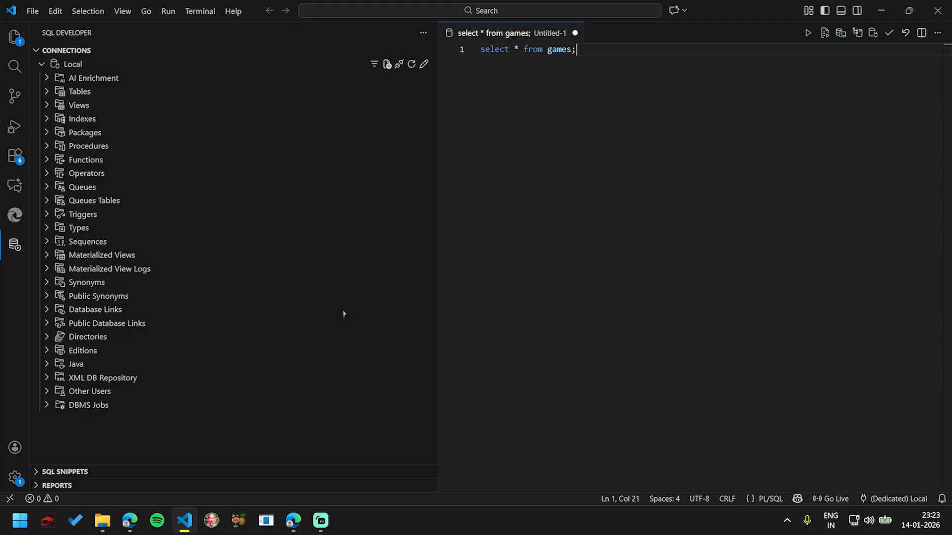
pyautogui.click(15, 478)
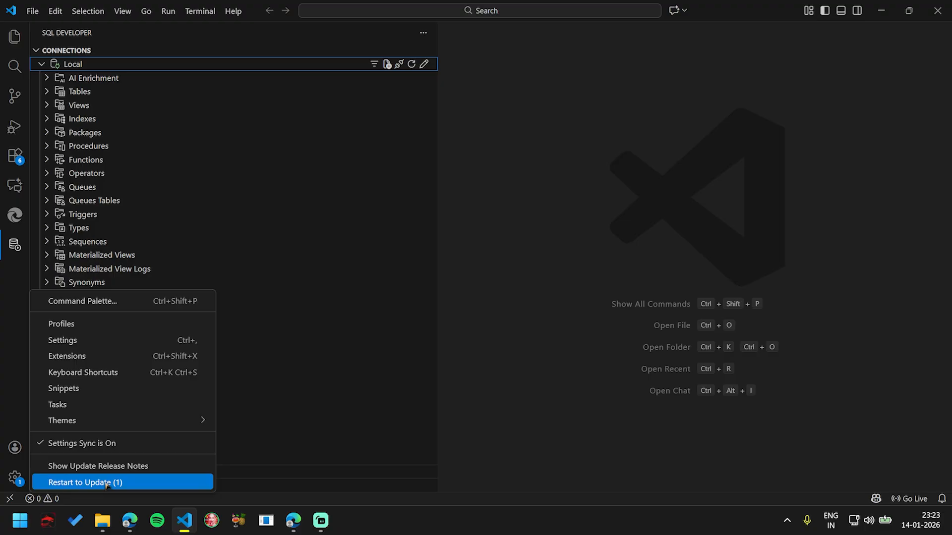
pyautogui.click(504, 405)
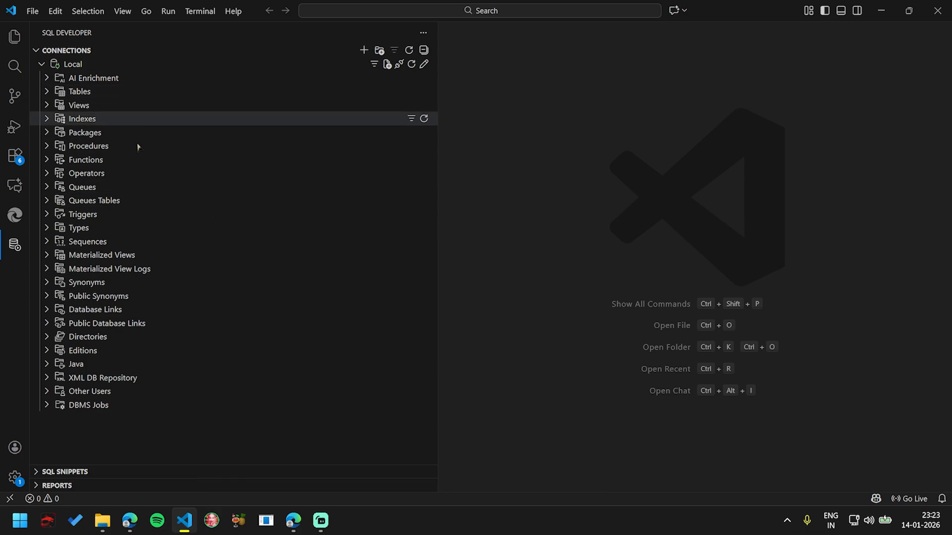